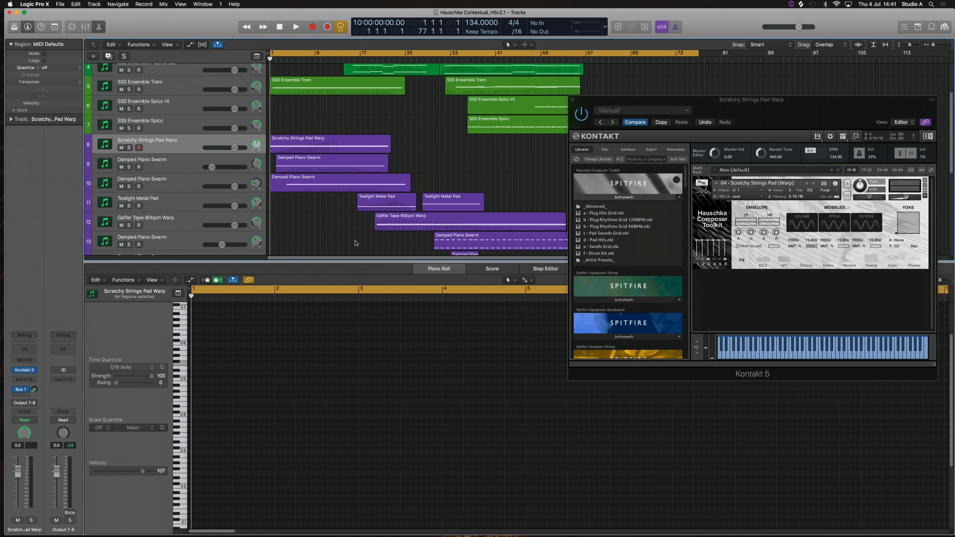
Play the arrangement from the beginning and close the piano roll so that the full track list is in view
{"action": "key", "text": "space"}
{"action": "key", "text": "e"}
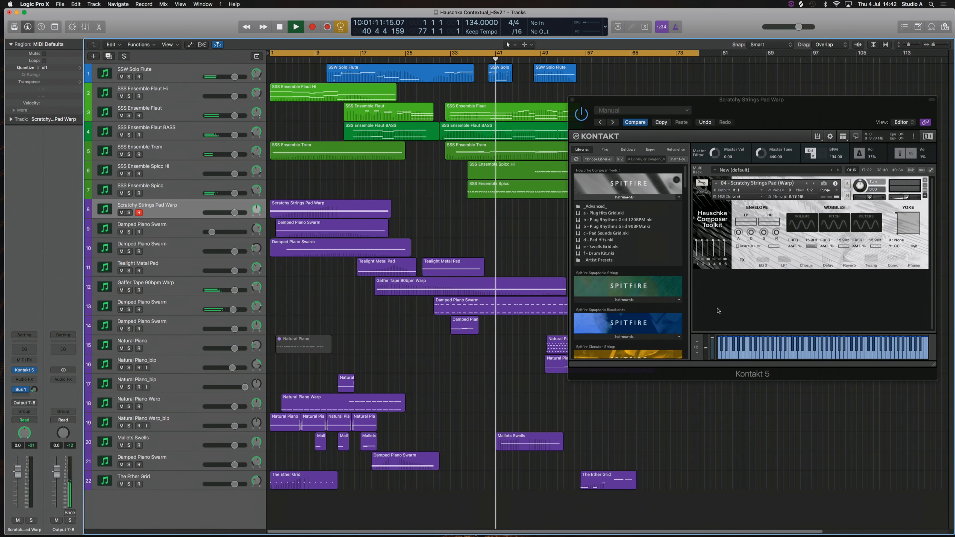
{"action": "key", "text": "v"}
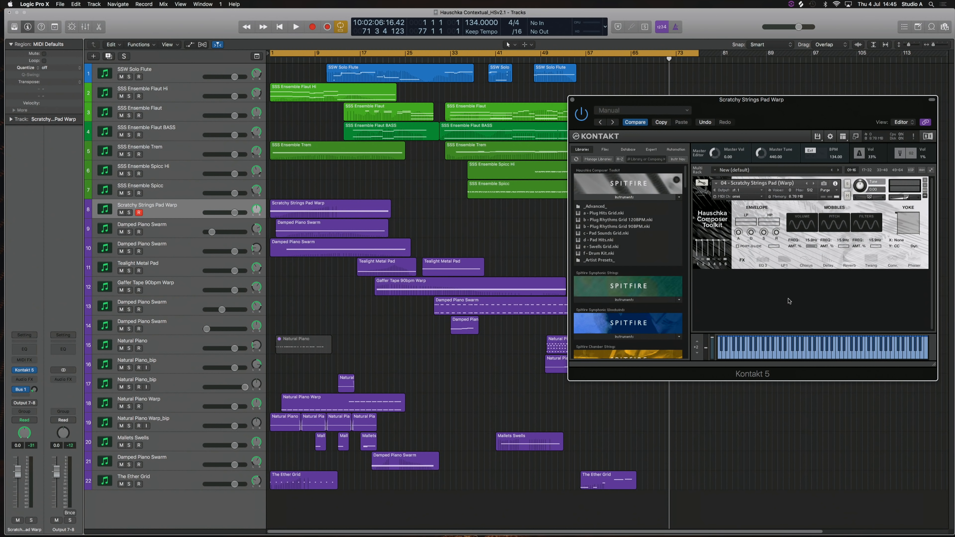
Browse the Hauschka Composer Toolkit library to the Plug Hits patches inside its _Advanced_ folder and reposition the instrument window
{"action": "left_click", "coordinate": [163, 482]}
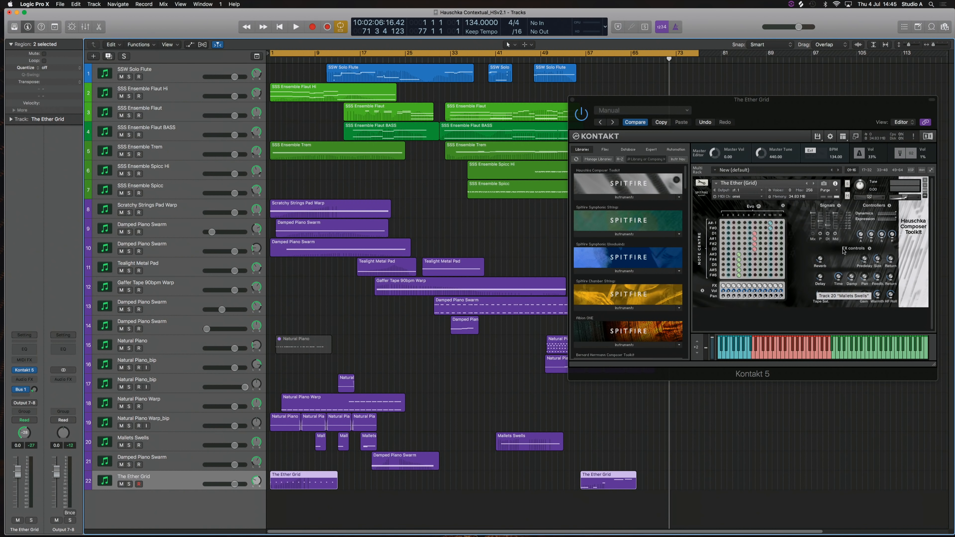
{"action": "left_click", "coordinate": [642, 198]}
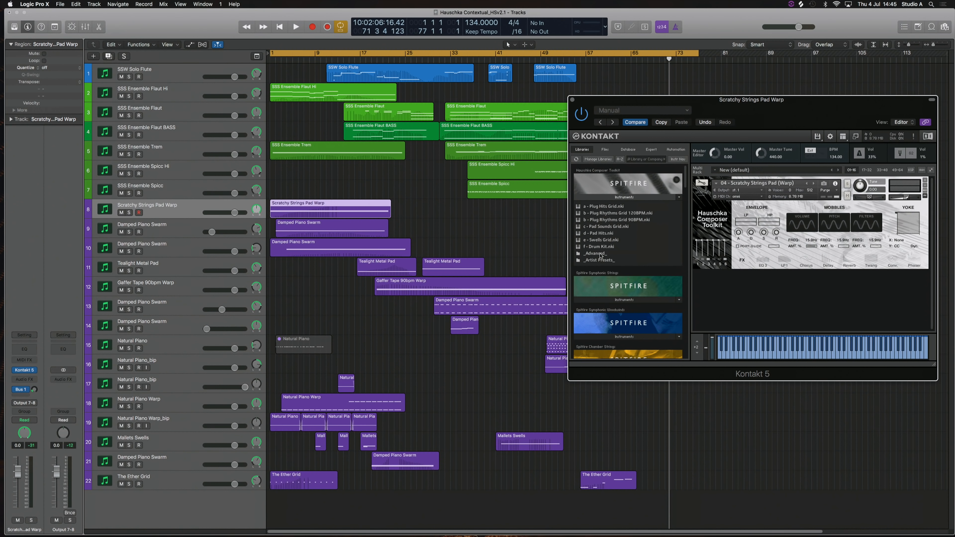
{"action": "left_click", "coordinate": [601, 254]}
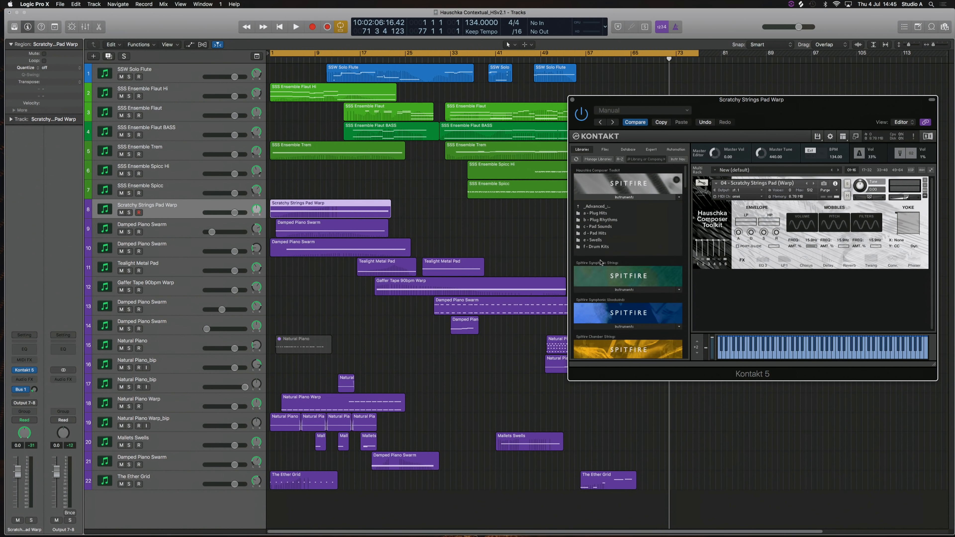
{"action": "left_click", "coordinate": [605, 214]}
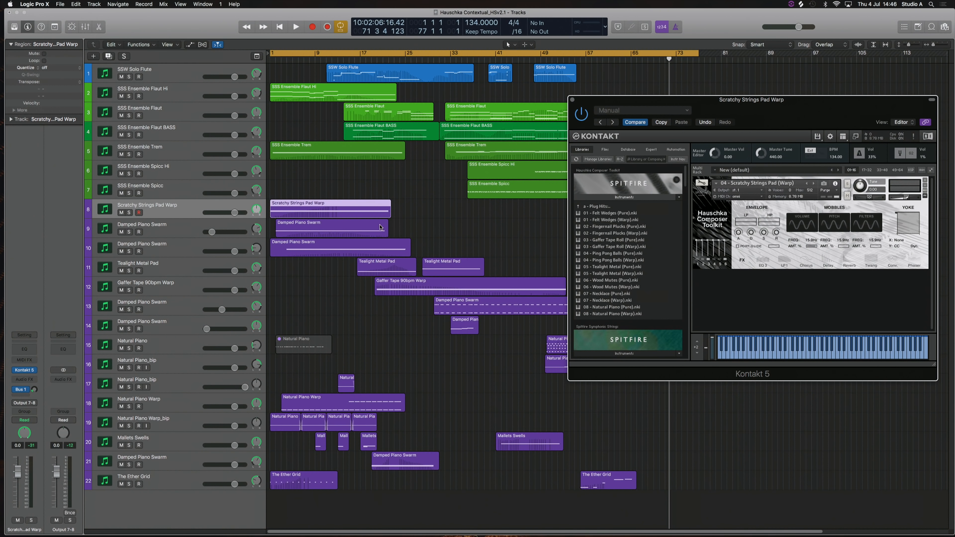
{"action": "left_click_drag", "start_coordinate": [775, 118], "coordinate": [737, 110]}
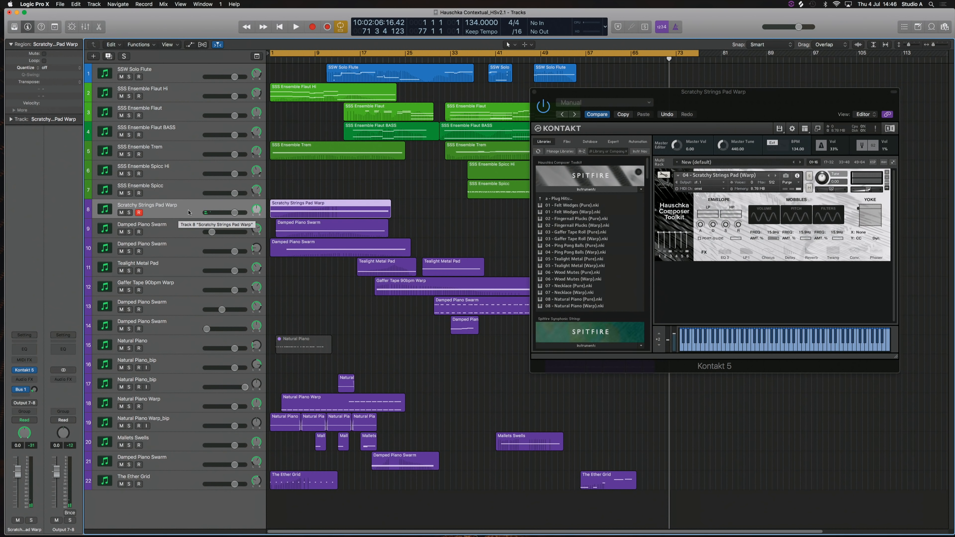
{"action": "left_click", "coordinate": [670, 255]}
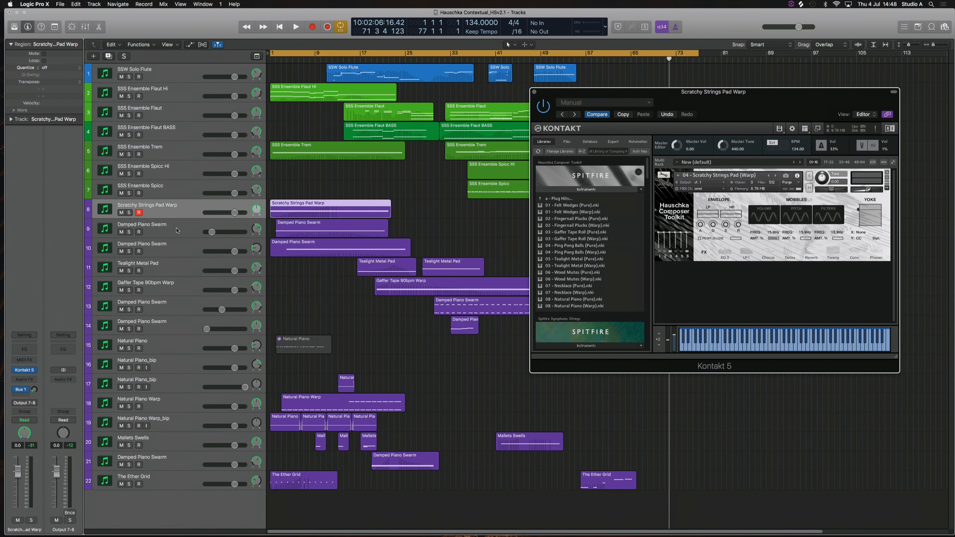
Listen to the Damped Piano Swarm track directly below Scratchy Strings Pad Warp in solo, and stop playback
{"action": "left_click", "coordinate": [177, 230]}
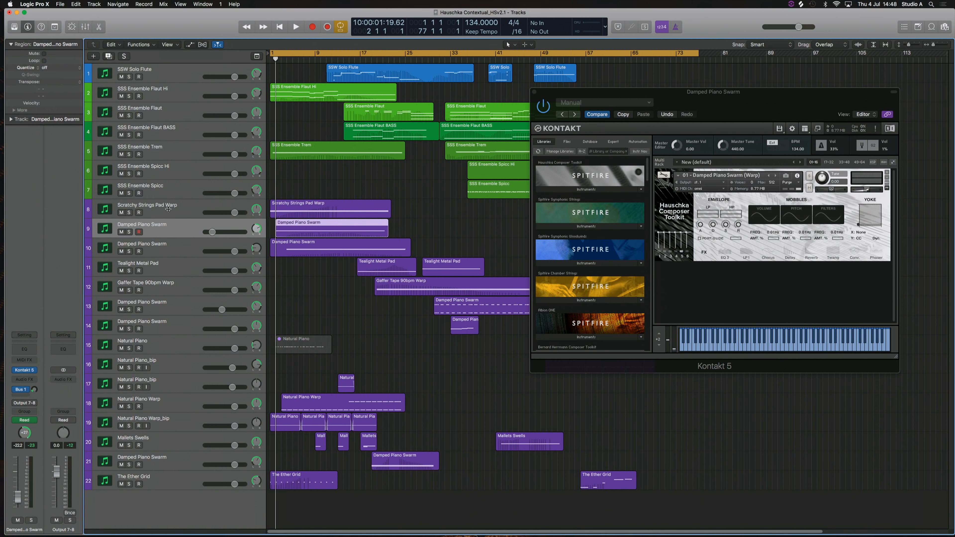
{"action": "key", "text": "s"}
{"action": "key", "text": "space"}
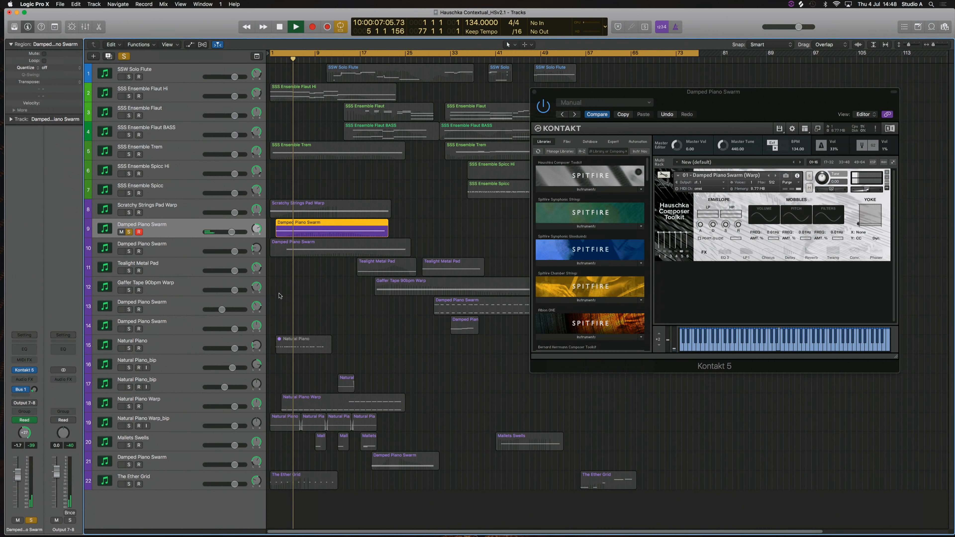
{"action": "left_click", "coordinate": [452, 234]}
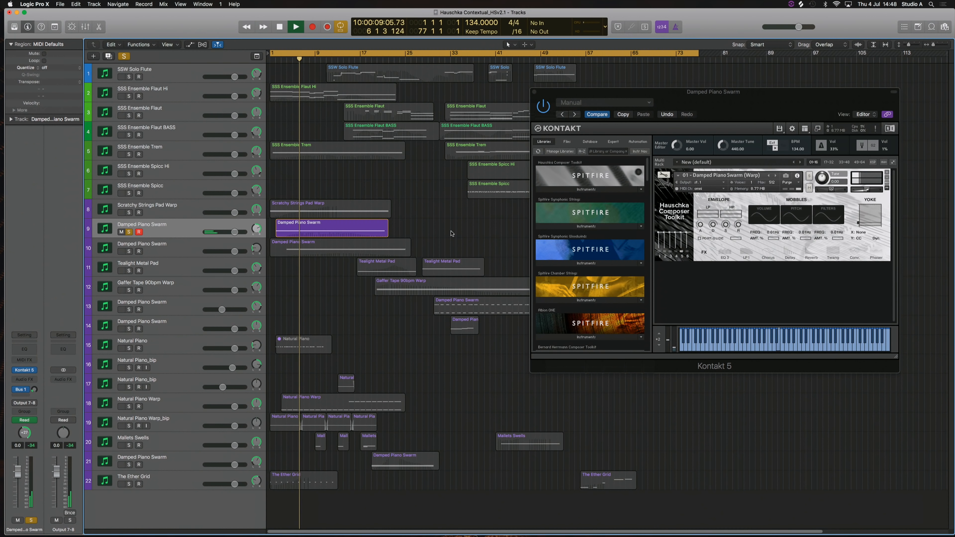
{"action": "key", "text": "space"}
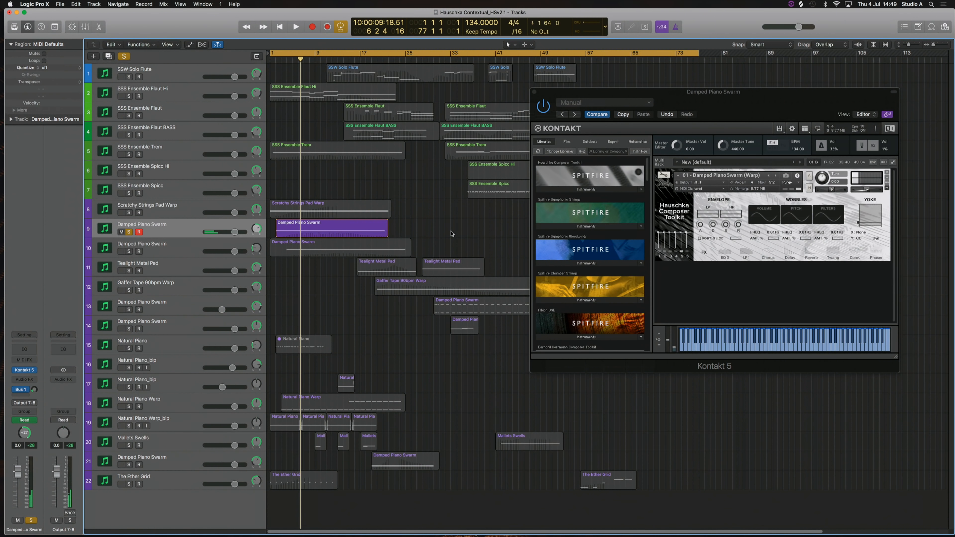
Select the Natural Piano Warp track, listen to it in solo, and stop playback
{"action": "left_click", "coordinate": [171, 405]}
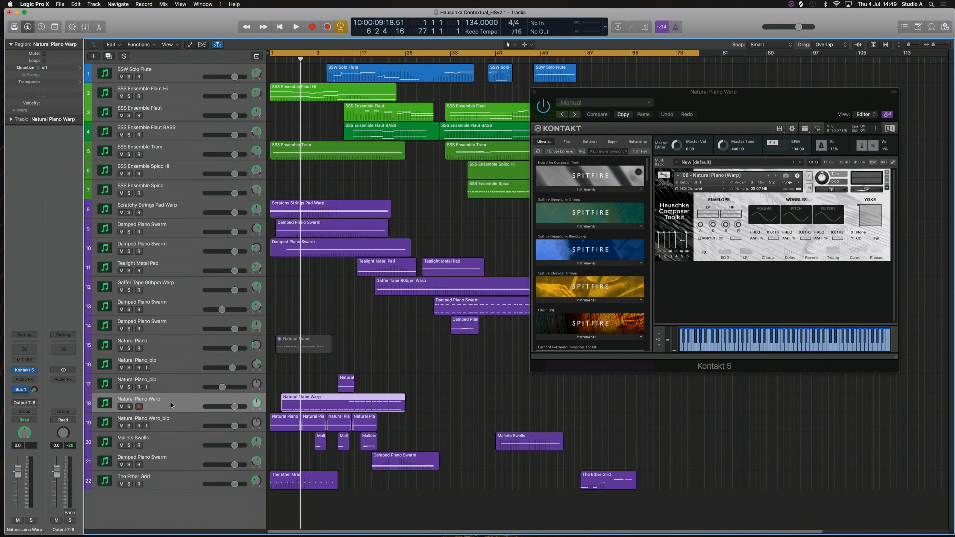
{"action": "key", "text": "s"}
{"action": "key", "text": "shift+space"}
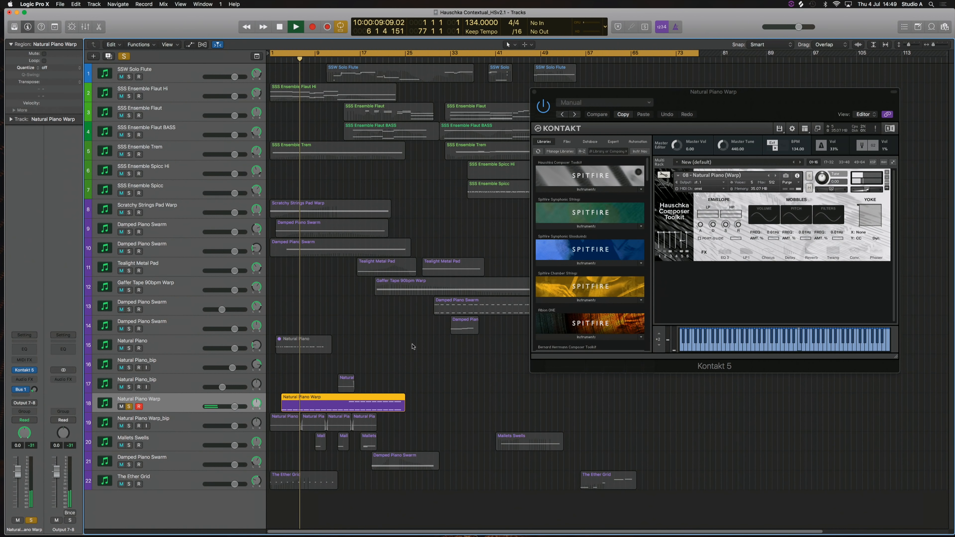
{"action": "key", "text": "space"}
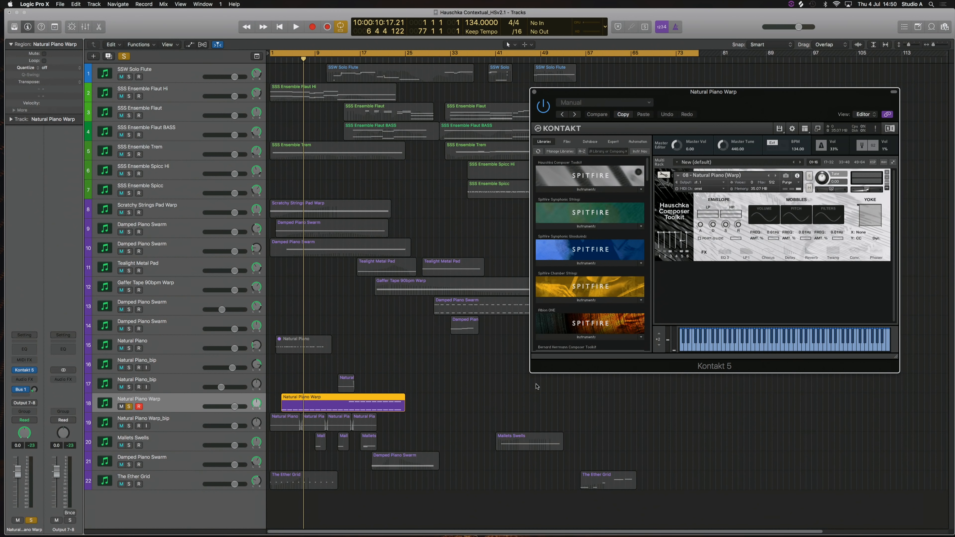
Listen to the Natural Piano Warp_bip track in solo from the project start, and unsolo it after stopping playback
{"action": "left_click", "coordinate": [129, 426]}
{"action": "key", "text": "Return"}
{"action": "key", "text": "space"}
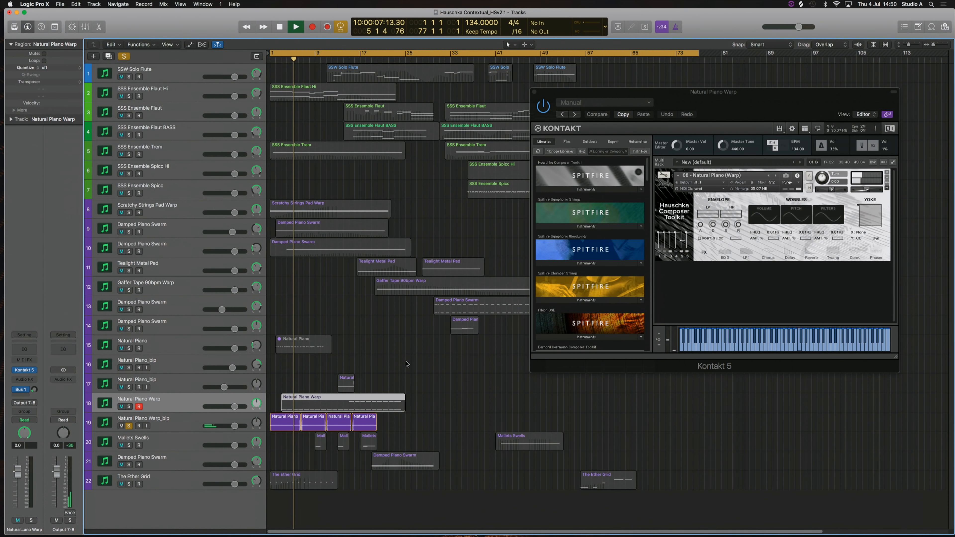
{"action": "key", "text": "space"}
{"action": "left_click", "coordinate": [129, 426]}
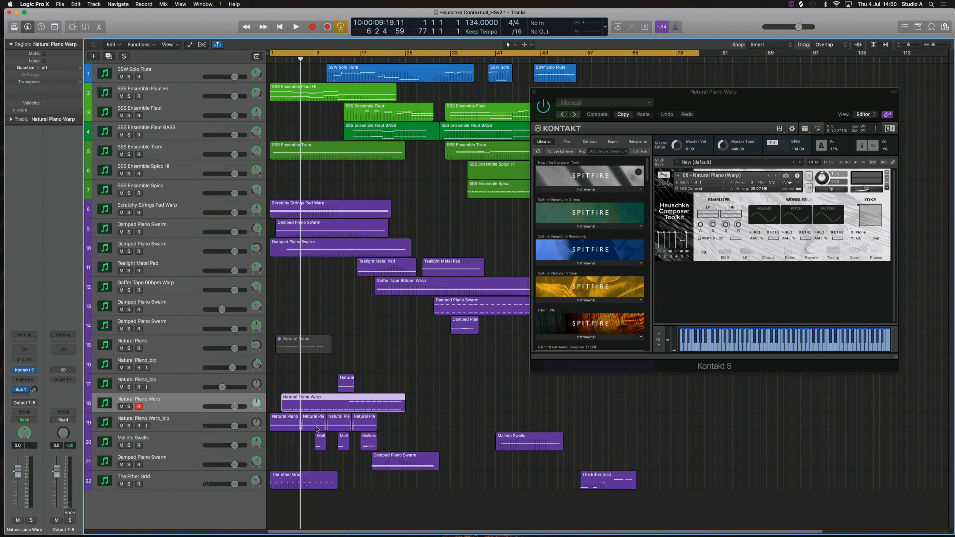
Bounce the short Natural Piano Warp region around bar 30 in place to a new track, keeping the source, and unsolo the source track
{"action": "left_click", "coordinate": [427, 59]}
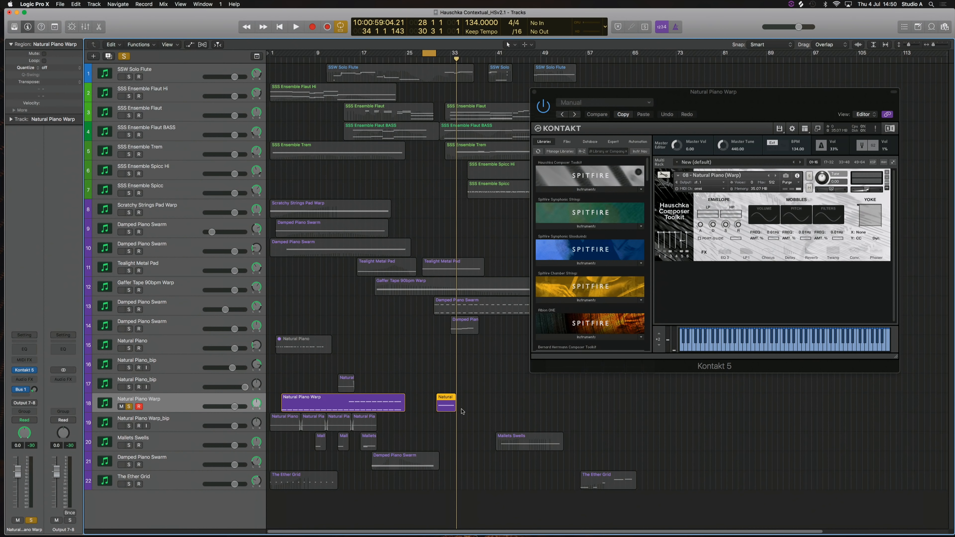
{"action": "right_click", "coordinate": [445, 402]}
{"action": "mouse_move", "coordinate": [520, 487]}
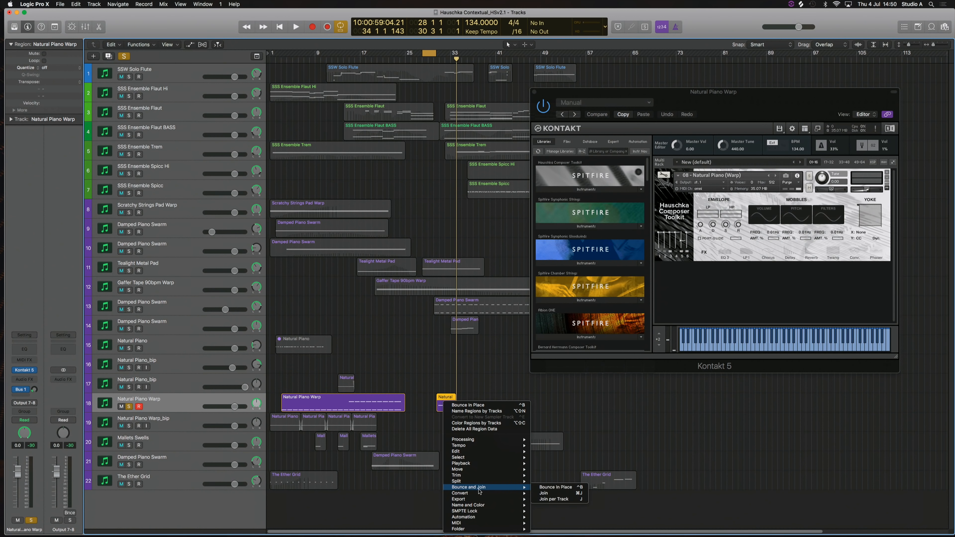
{"action": "left_click", "coordinate": [544, 487]}
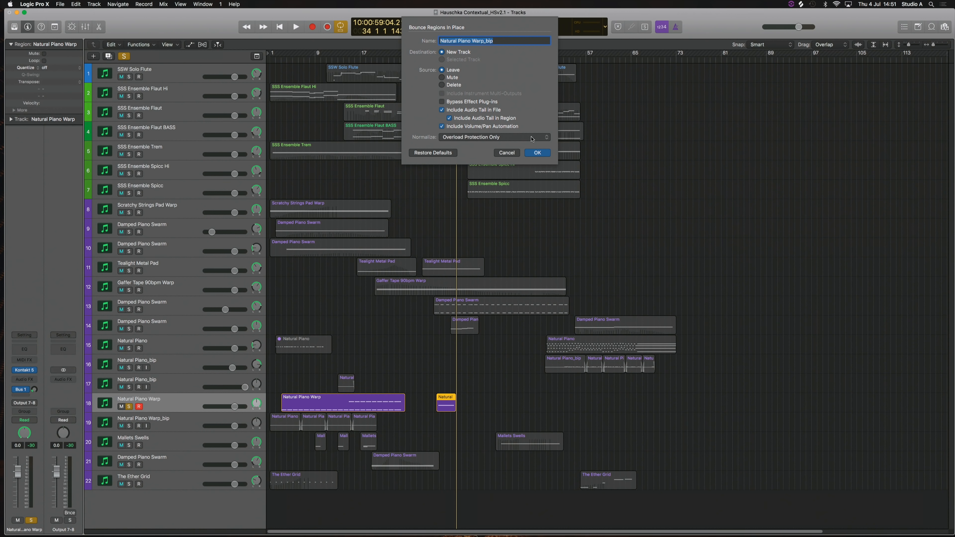
{"action": "left_click", "coordinate": [540, 153]}
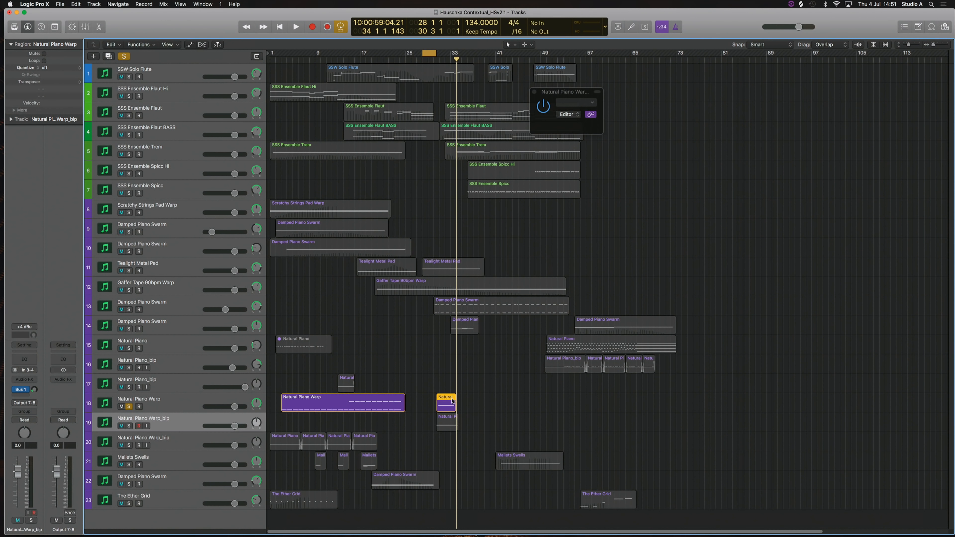
{"action": "mouse_move", "coordinate": [454, 406]}
{"action": "left_mouse_down"}
{"action": "mouse_move", "coordinate": [466, 408]}
{"action": "mouse_move", "coordinate": [455, 410]}
{"action": "left_mouse_up"}
{"action": "left_click", "coordinate": [462, 412]}
{"action": "left_click", "coordinate": [130, 406]}
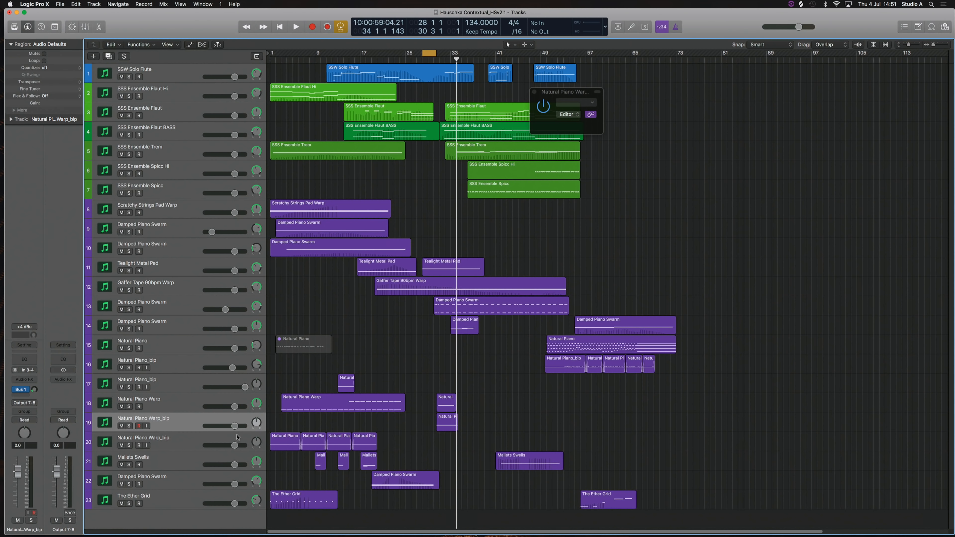
Open the newly bounced Natural Piano Warp_bip region in the audio file editor and reverse it
{"action": "double_click", "coordinate": [446, 426]}
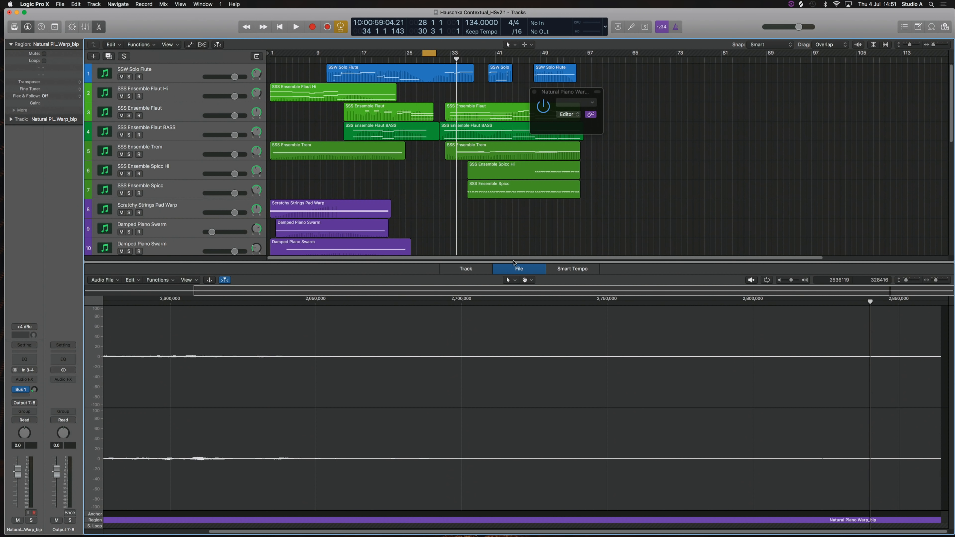
{"action": "left_click", "coordinate": [160, 281]}
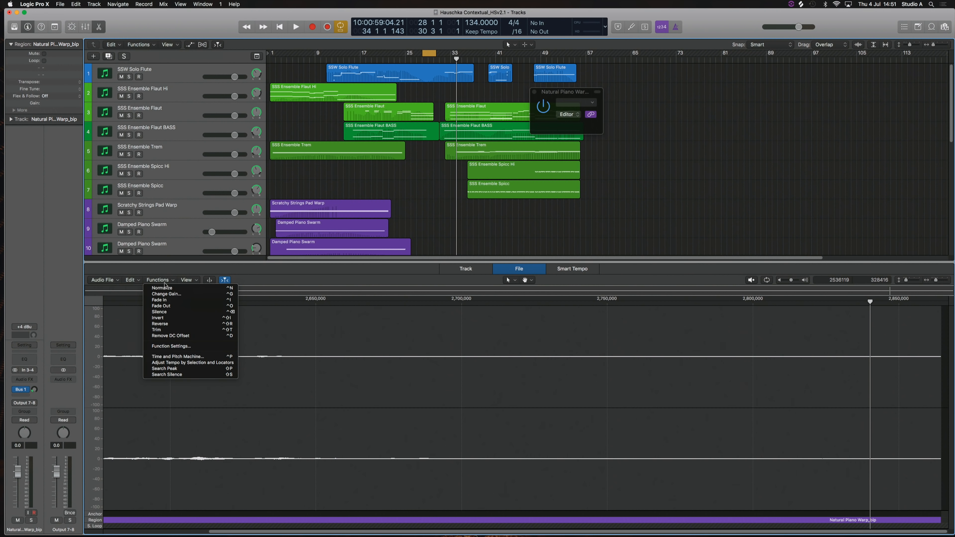
{"action": "left_click", "coordinate": [180, 324]}
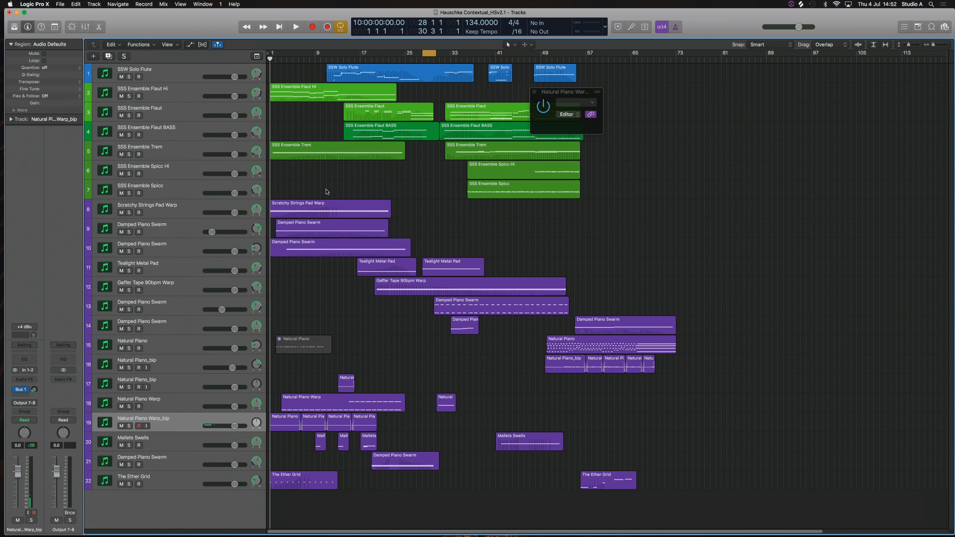
View the Mallets Swells instrument, and play The Ether Grid track from the project start in solo, unsoloing it before stopping
{"action": "left_click", "coordinate": [104, 443]}
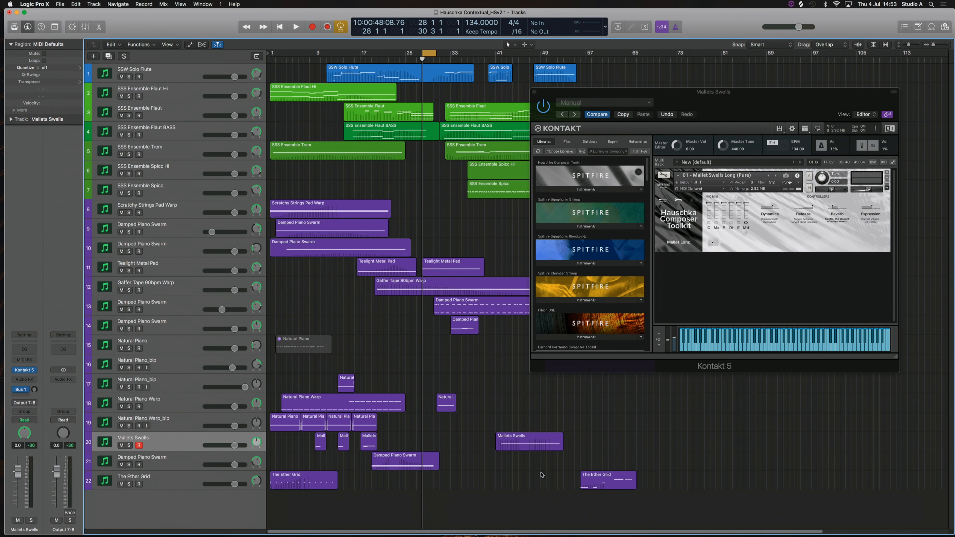
{"action": "left_click", "coordinate": [528, 473]}
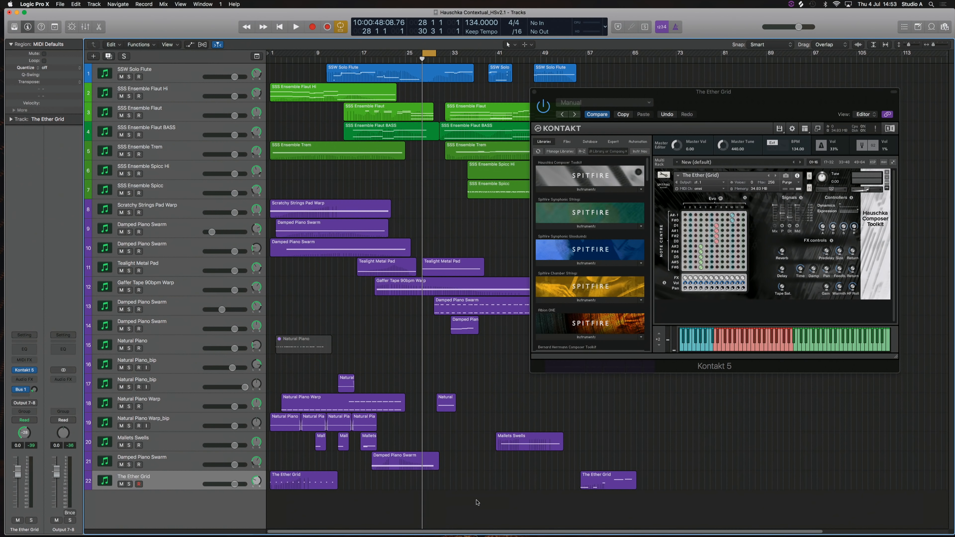
{"action": "key", "text": "Return"}
{"action": "key", "text": "space"}
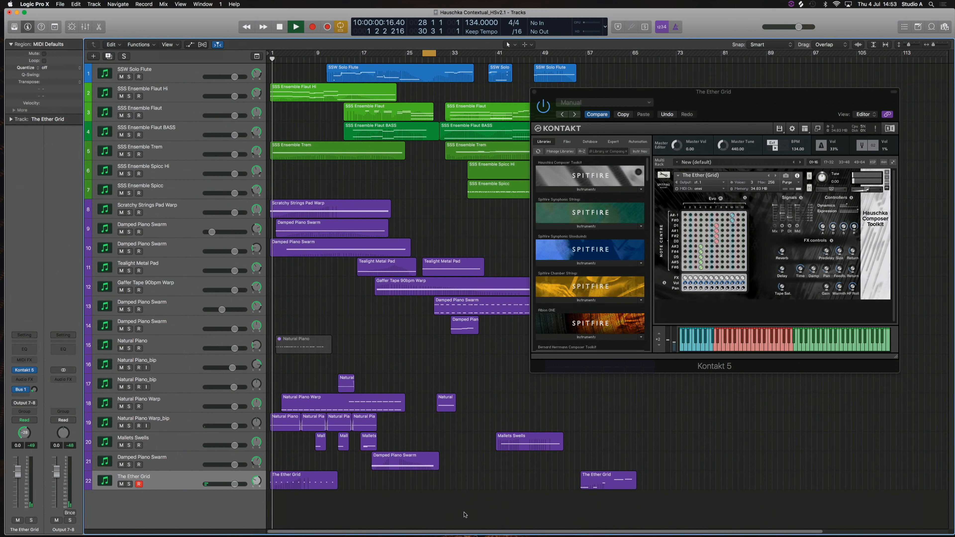
{"action": "left_click", "coordinate": [129, 485]}
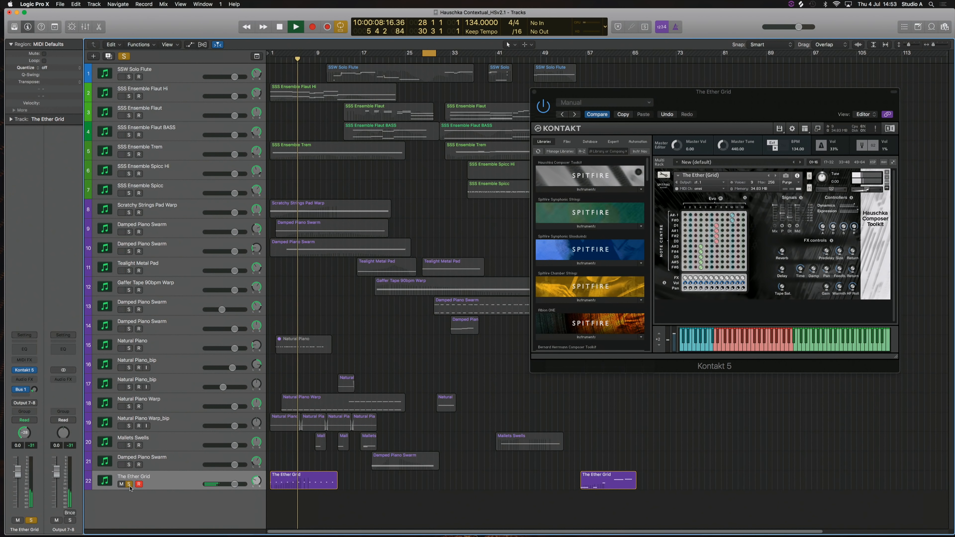
{"action": "left_click", "coordinate": [129, 485]}
{"action": "key", "text": "space"}
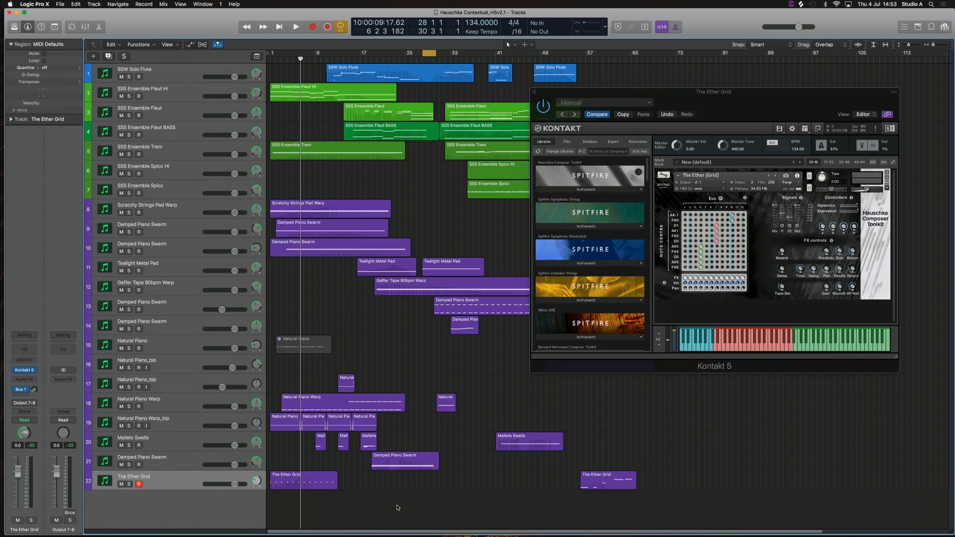
Turn off cycle mode and play the full arrangement from the beginning
{"action": "key", "text": "Return"}
{"action": "key", "text": "Return"}
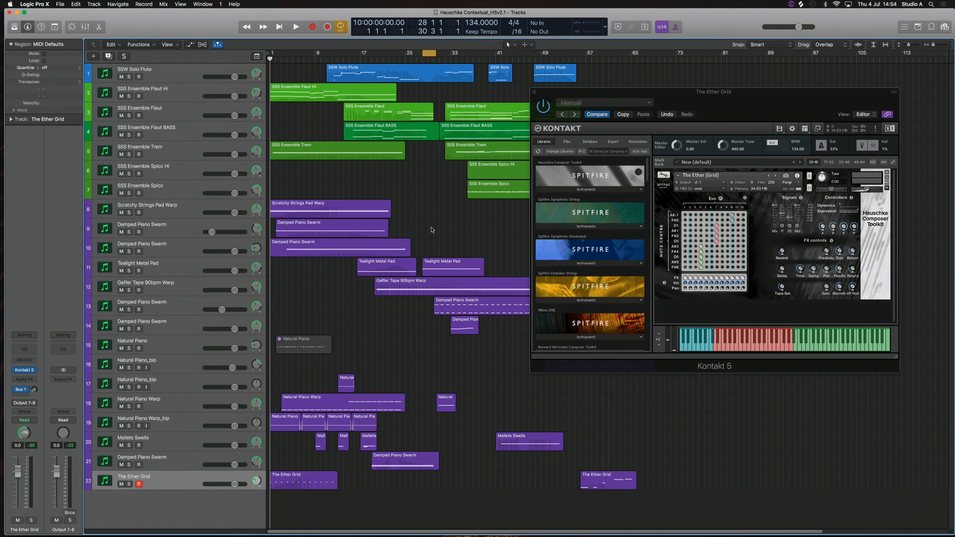
{"action": "left_click", "coordinate": [433, 54]}
{"action": "key", "text": "space"}
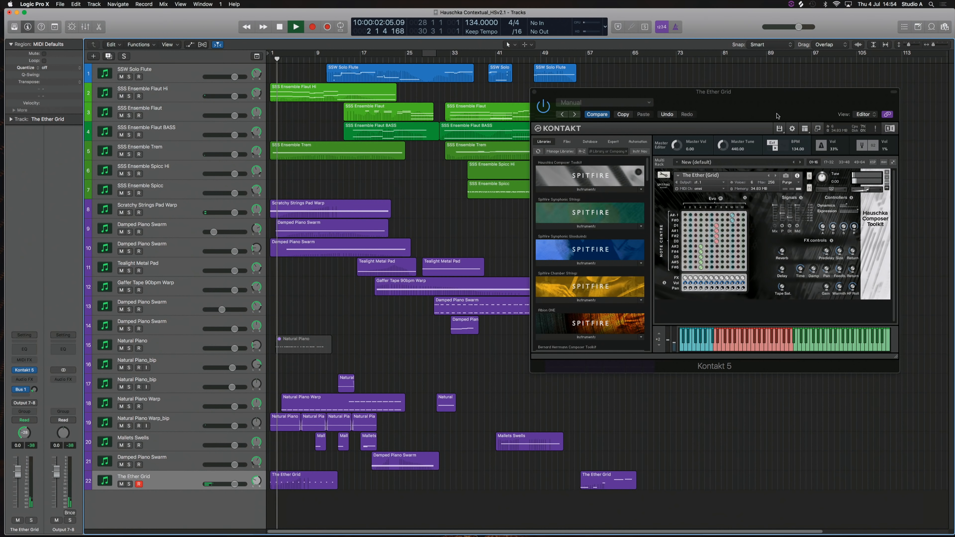
Select all tracks from Scratchy Strings Pad Warp through The Ether Grid and mute them during playback
{"action": "left_click", "coordinate": [168, 211]}
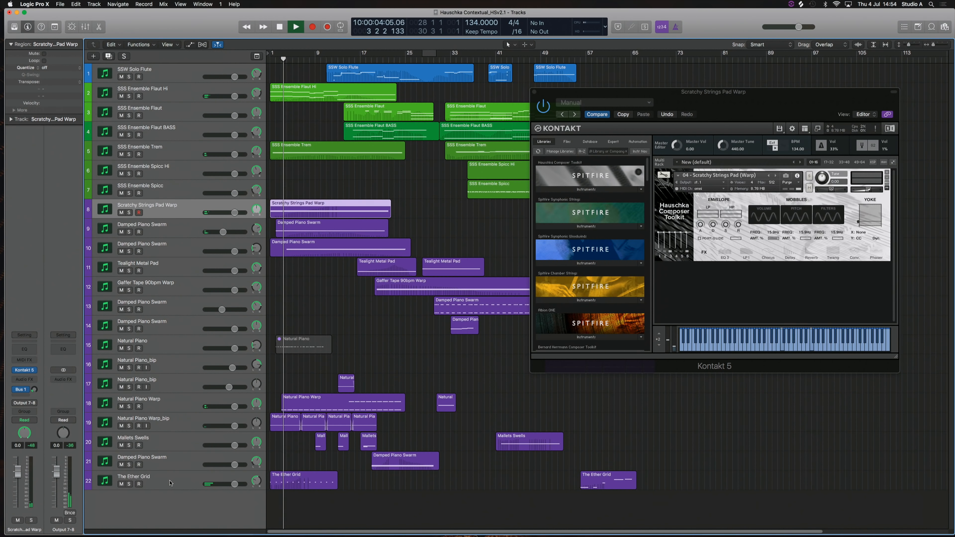
{"action": "left_click", "coordinate": [123, 486], "text": "shift"}
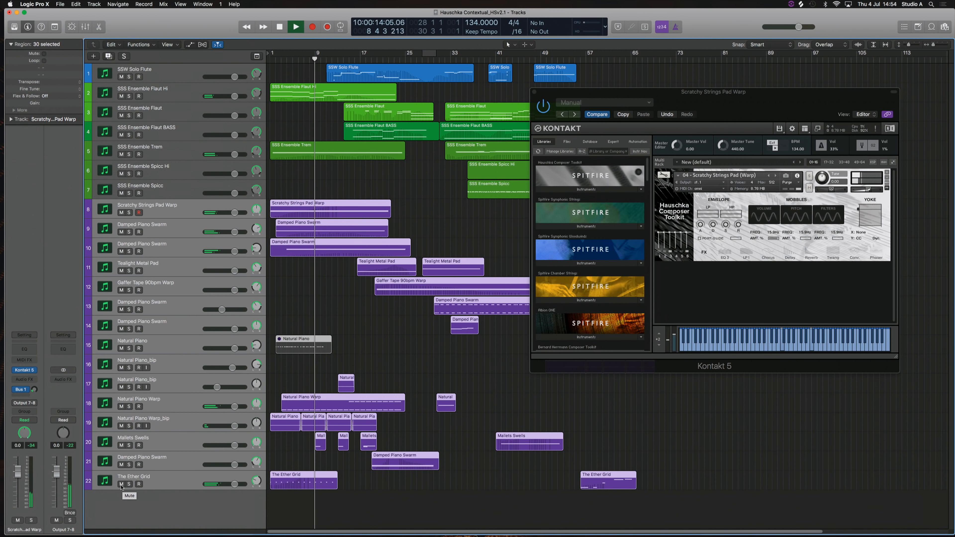
{"action": "left_click", "coordinate": [121, 485]}
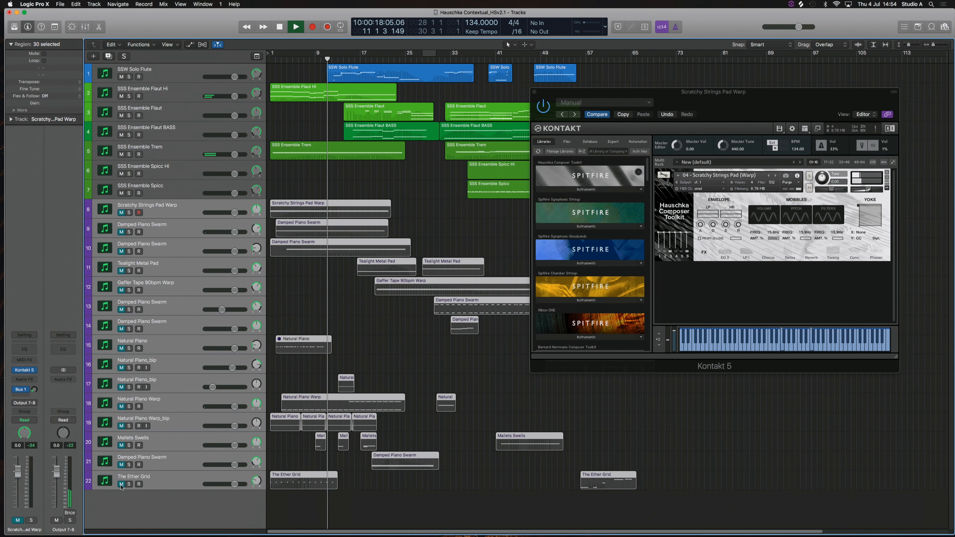
Unmute, mute again and unmute the selected tracks during playback to compare the mix, and stop playback
{"action": "left_click", "coordinate": [121, 484]}
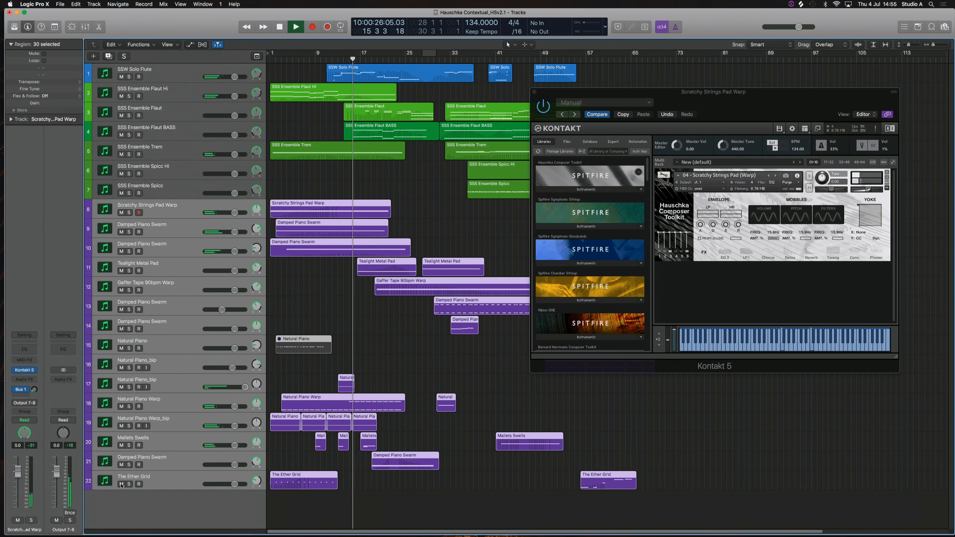
{"action": "left_click", "coordinate": [121, 484]}
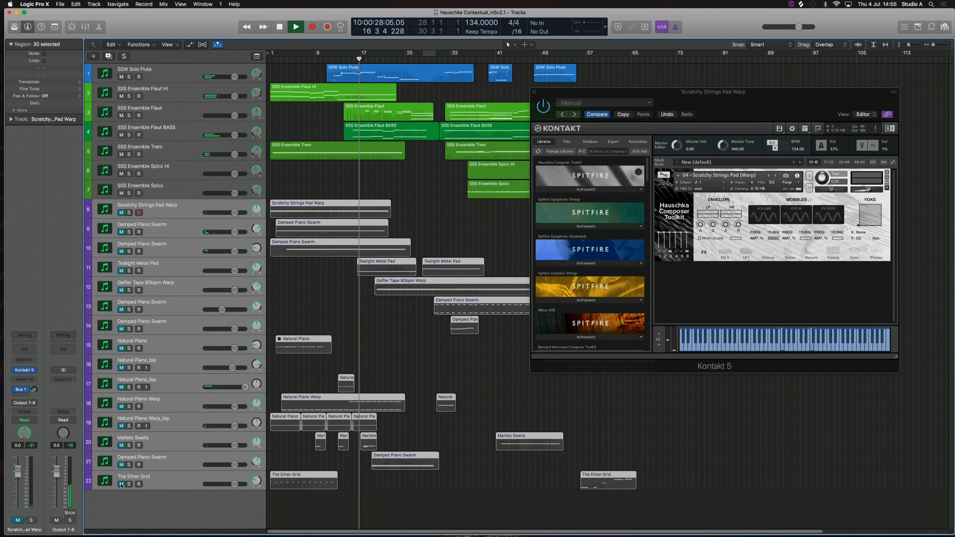
{"action": "left_click", "coordinate": [121, 485]}
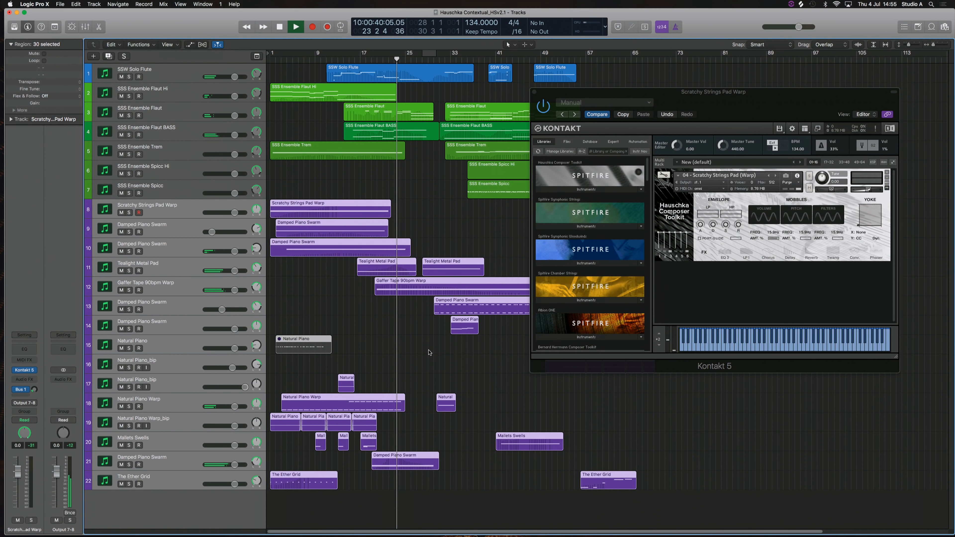
{"action": "left_click", "coordinate": [433, 361]}
{"action": "key", "text": "space"}
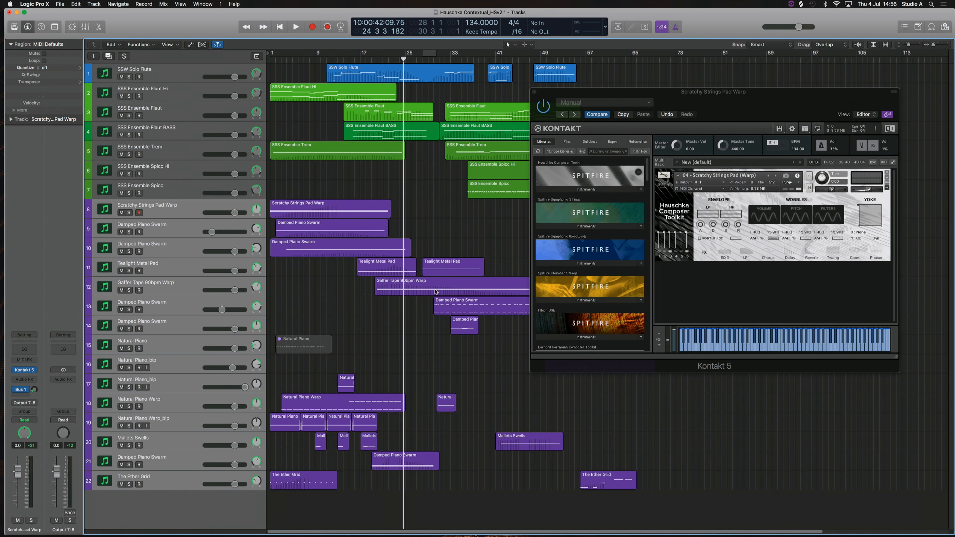
View the Tealight Metal Pad instrument, and open the Damped Piano Swarm region on track 13 in the Piano Roll
{"action": "left_click", "coordinate": [271, 269]}
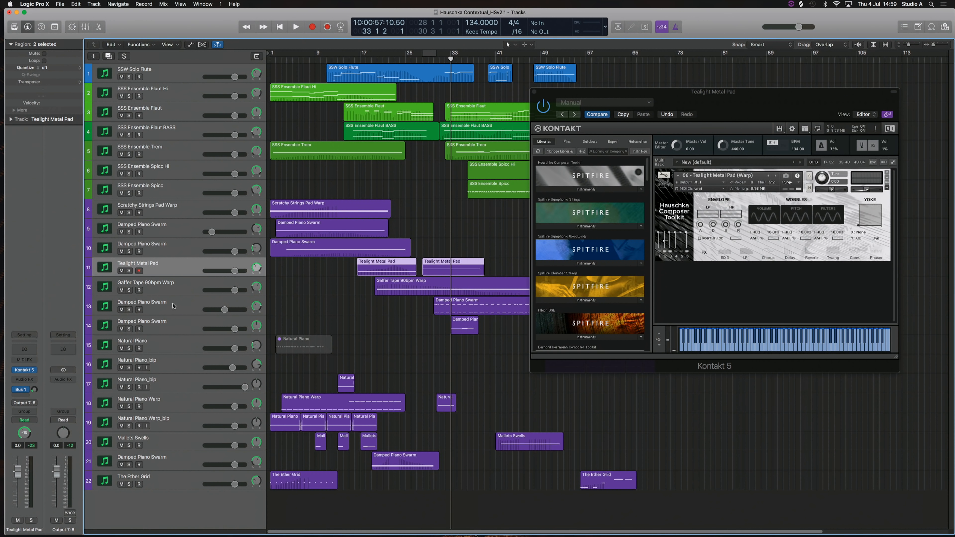
{"action": "left_click", "coordinate": [174, 306]}
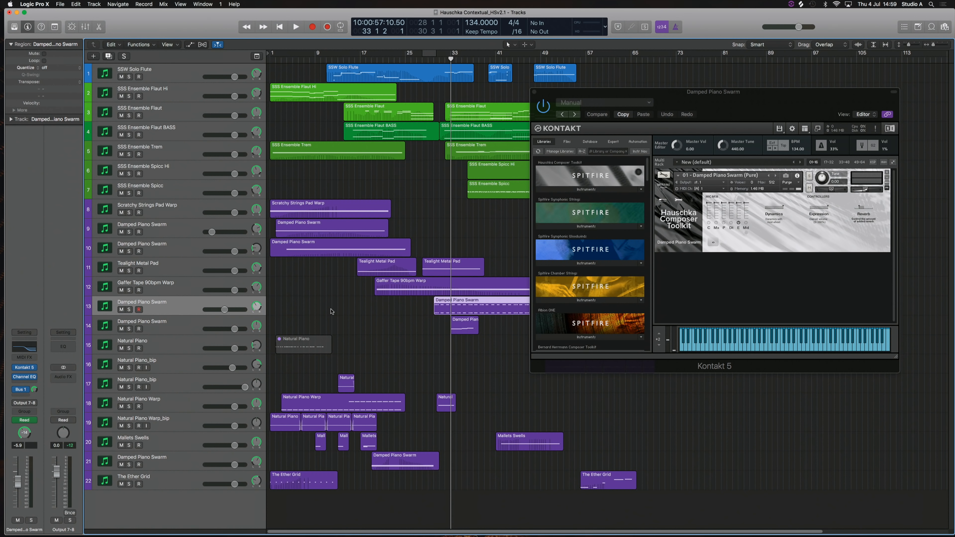
{"action": "double_click", "coordinate": [480, 312]}
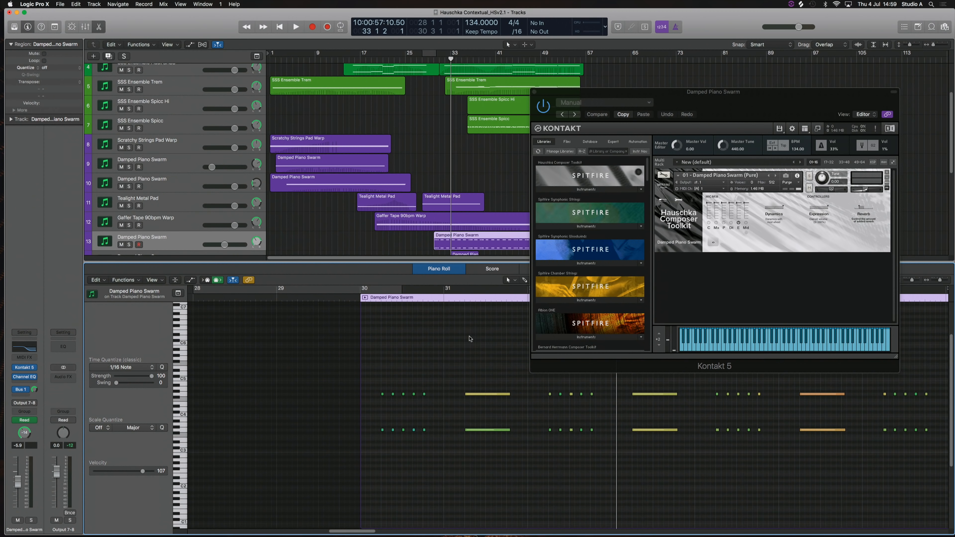
Play the Damped Piano Swarm track 13 soloed from about bar 31, and stop playback
{"action": "key", "text": "space"}
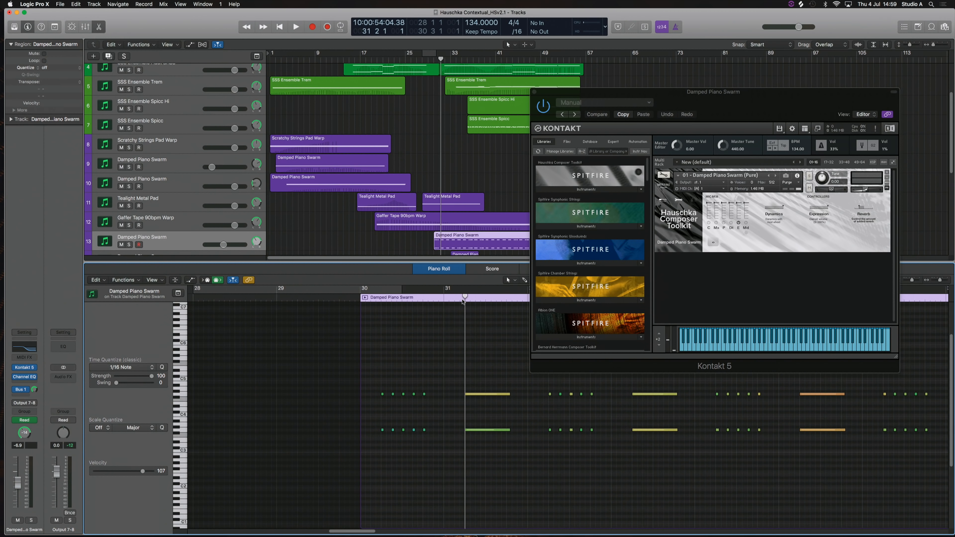
{"action": "key", "text": "ctrl+s"}
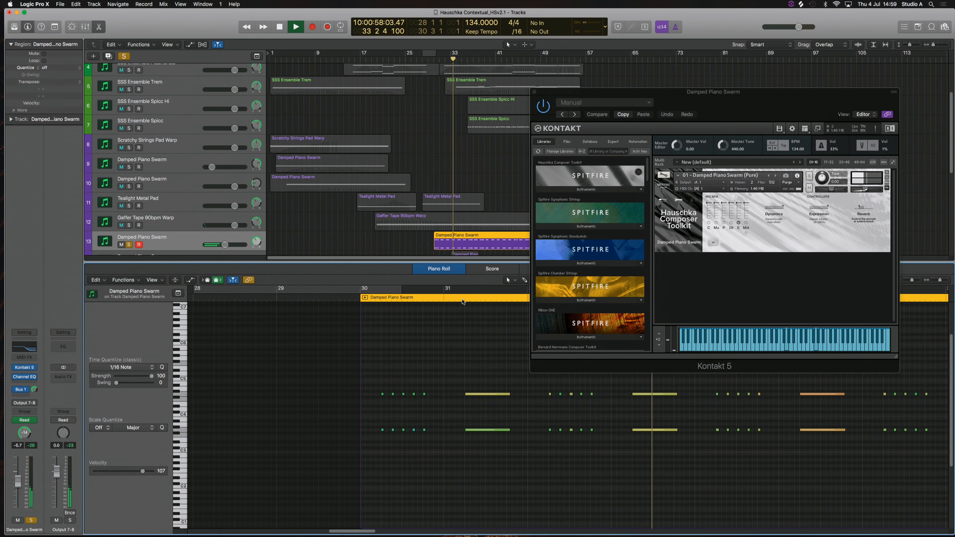
{"action": "key", "text": "space"}
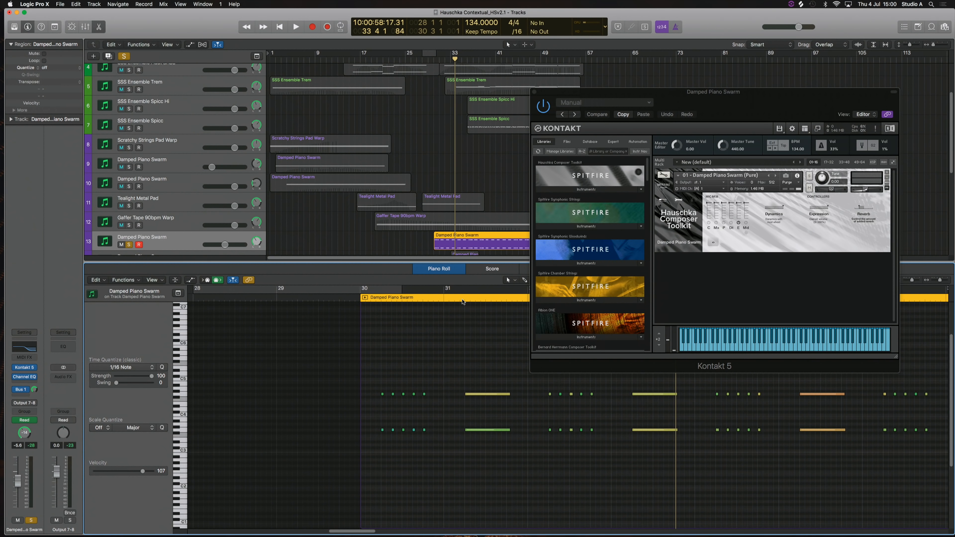
Set track 13's automation mode to Latch, move its Channel EQ high shelf to 2350 Hz and -21.5 dB, and return the mode to Read
{"action": "left_click_drag", "start_coordinate": [748, 97], "coordinate": [782, 71]}
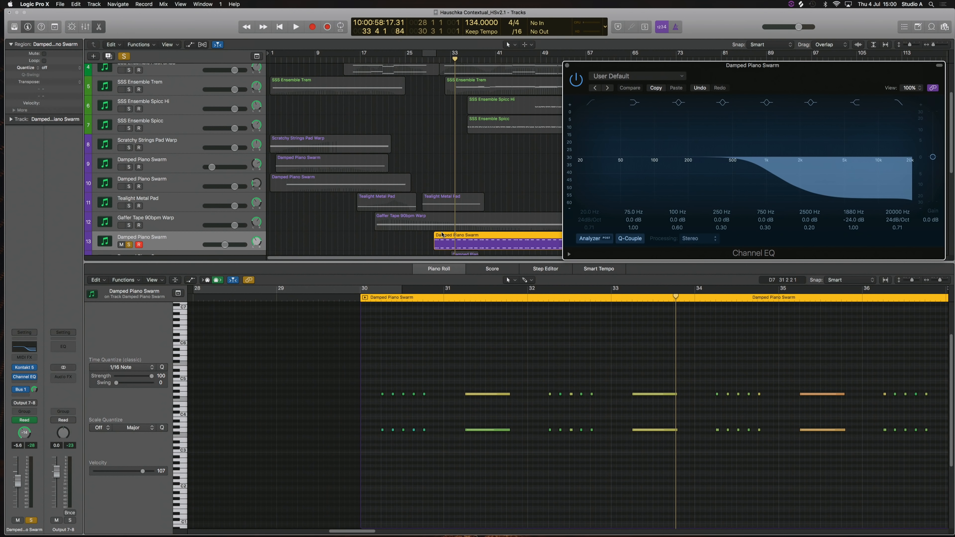
{"action": "left_click", "coordinate": [171, 257]}
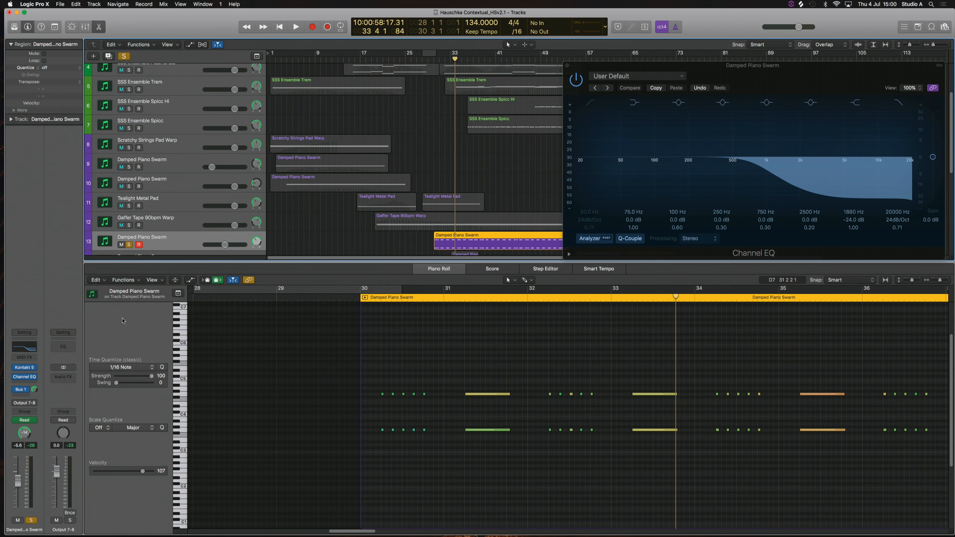
{"action": "left_click", "coordinate": [32, 420]}
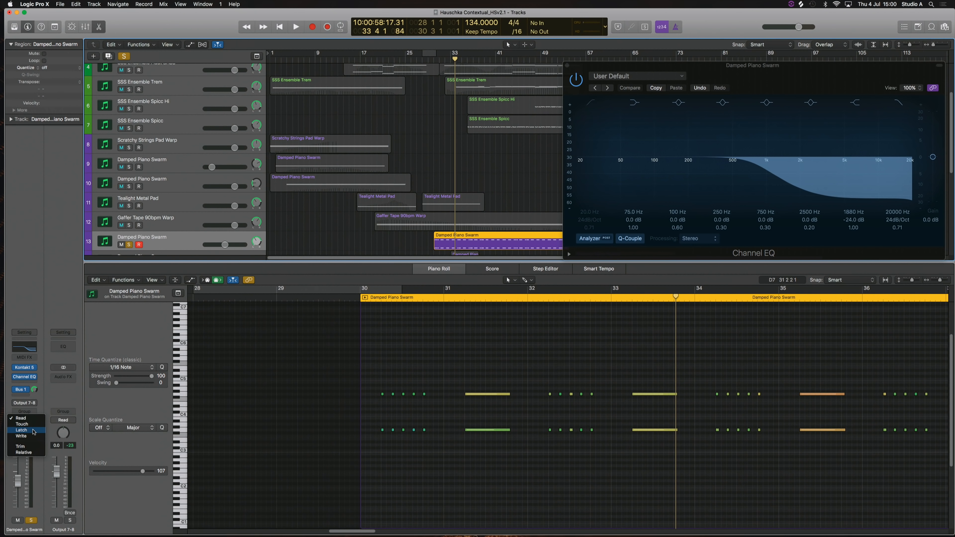
{"action": "left_click", "coordinate": [34, 432]}
{"action": "left_click_drag", "start_coordinate": [800, 186], "coordinate": [810, 182]}
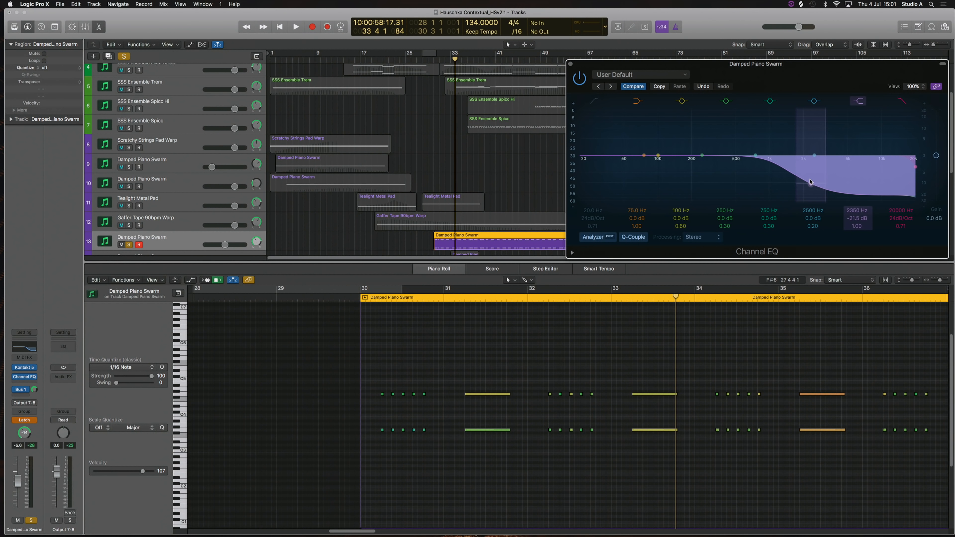
{"action": "left_click", "coordinate": [31, 422]}
{"action": "left_click", "coordinate": [23, 406]}
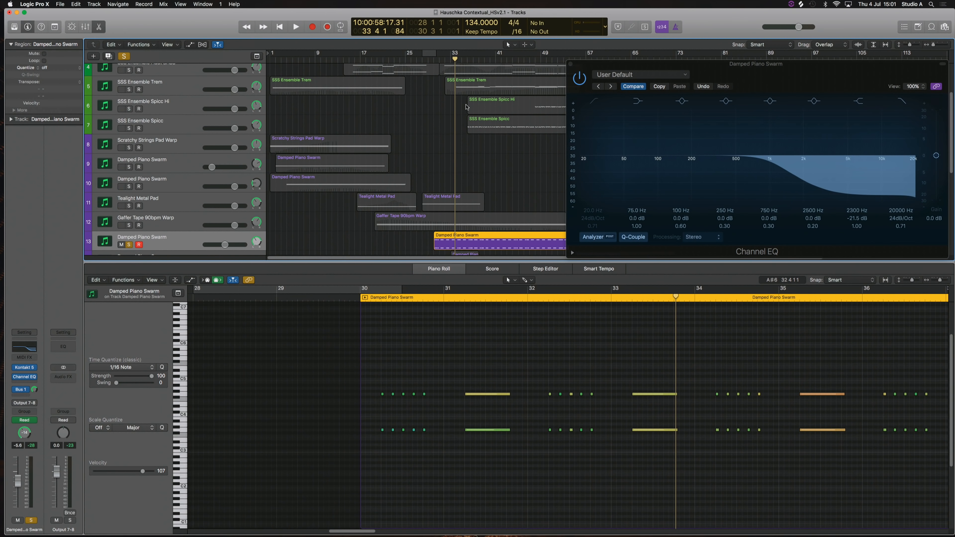
Play the soloed Damped Piano Swarm track with its Channel EQ open to audition the automated filtering, and stop playback
{"action": "key", "text": "space"}
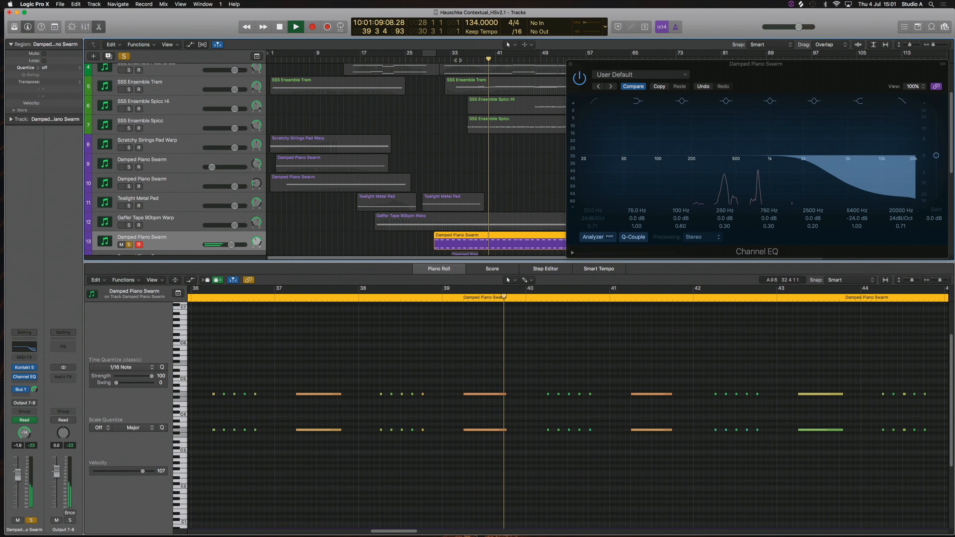
{"action": "left_click", "coordinate": [440, 152]}
{"action": "key", "text": "space"}
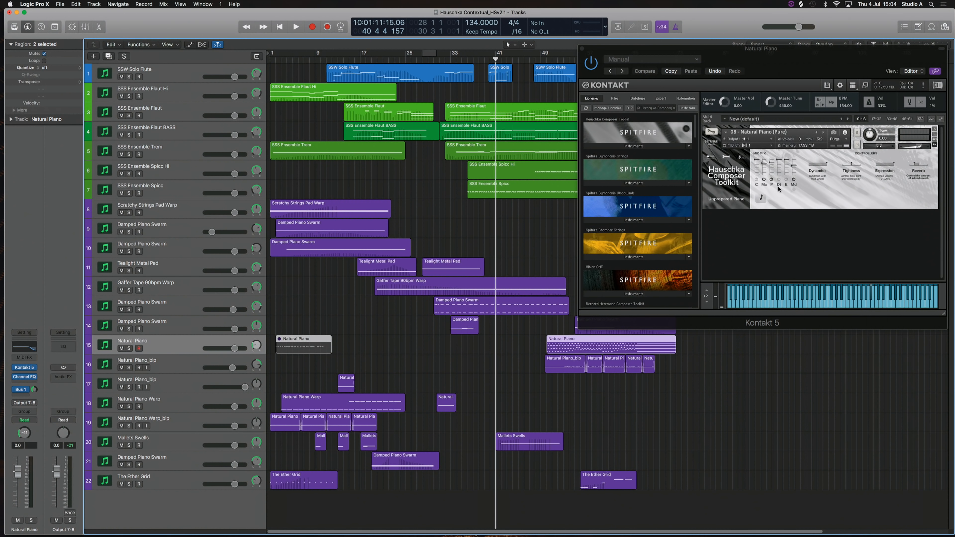
Close the Natural Piano instrument window, and play Natural Piano and Natural Piano_bip on tracks 15 and 16 soloed from bar 53
{"action": "left_click_drag", "start_coordinate": [753, 62], "coordinate": [749, 68]}
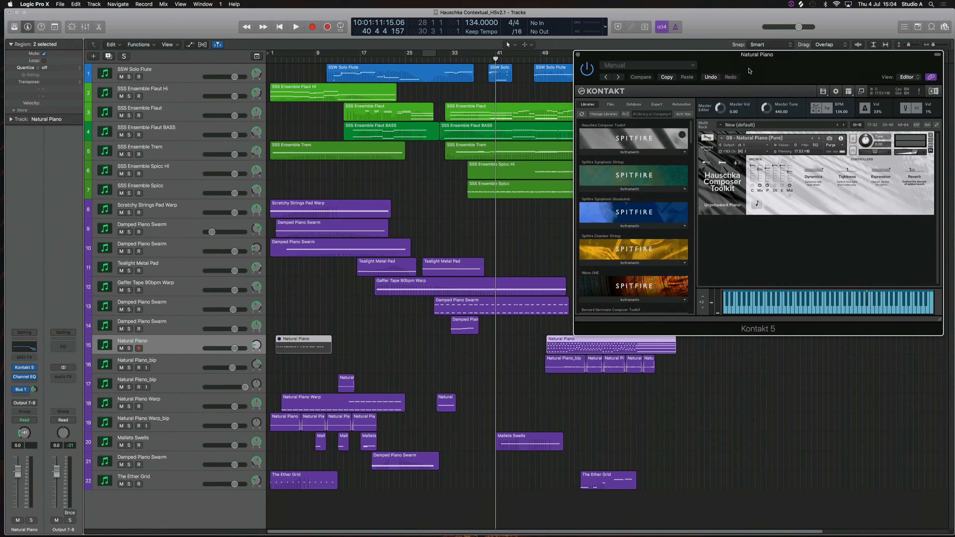
{"action": "key", "text": "super+w"}
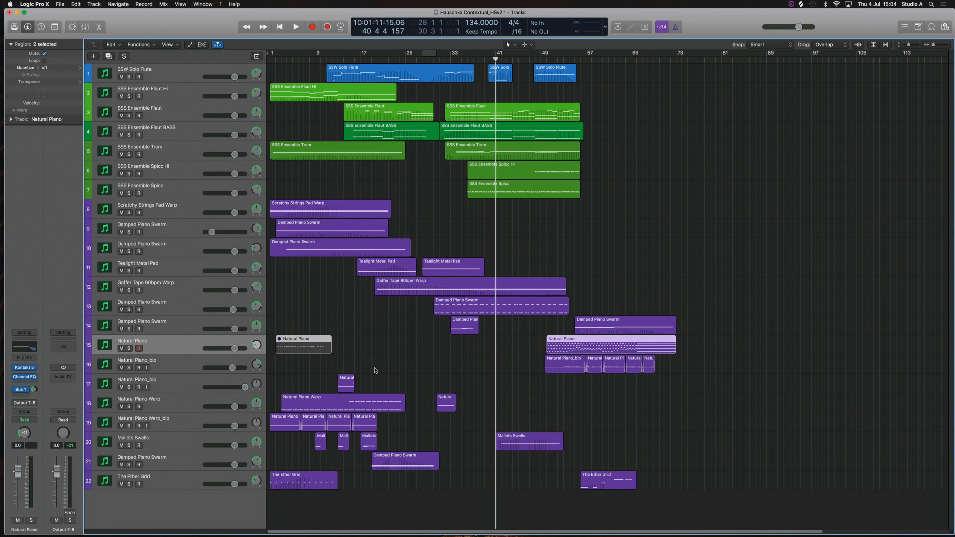
{"action": "left_click", "coordinate": [185, 370]}
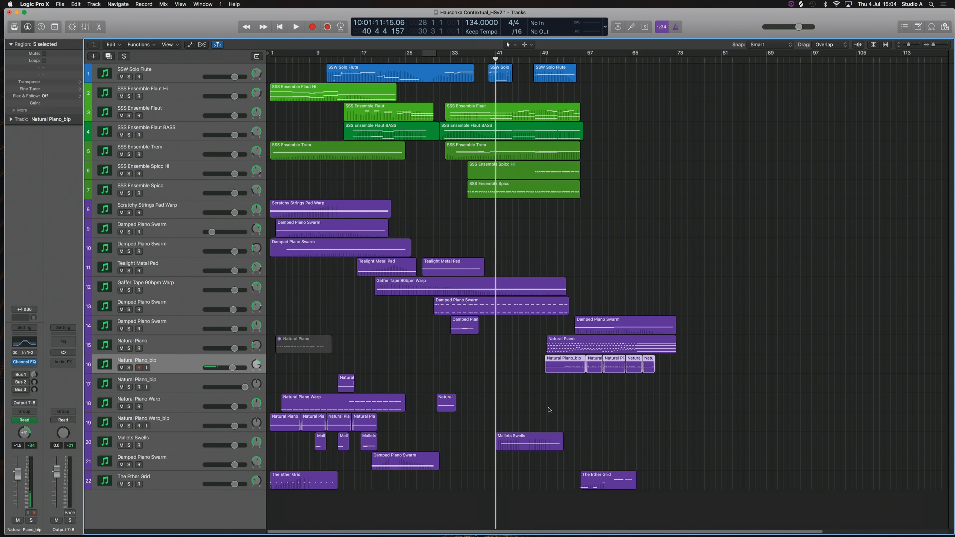
{"action": "left_click", "coordinate": [563, 57]}
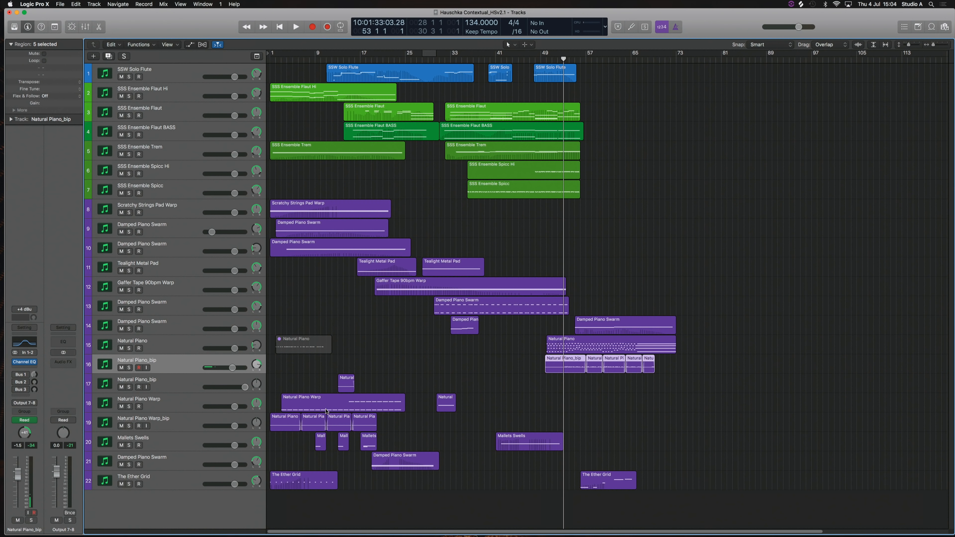
{"action": "left_click", "coordinate": [133, 350]}
{"action": "key", "text": "space"}
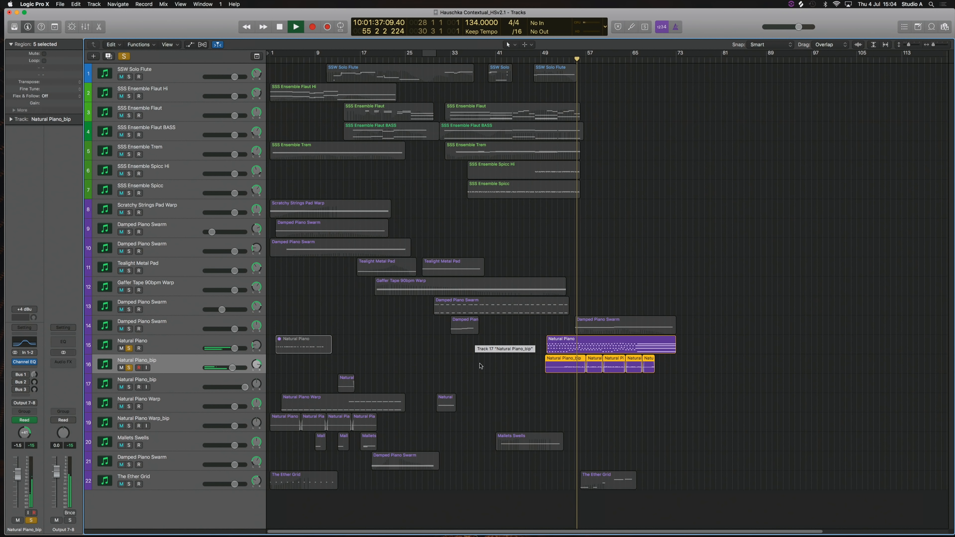
{"action": "left_click", "coordinate": [498, 408]}
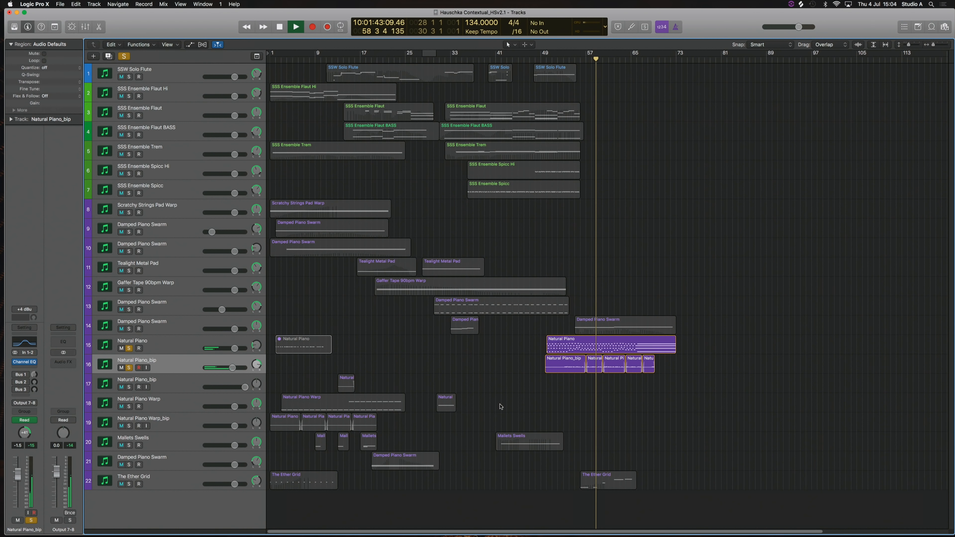
{"action": "key", "text": "space"}
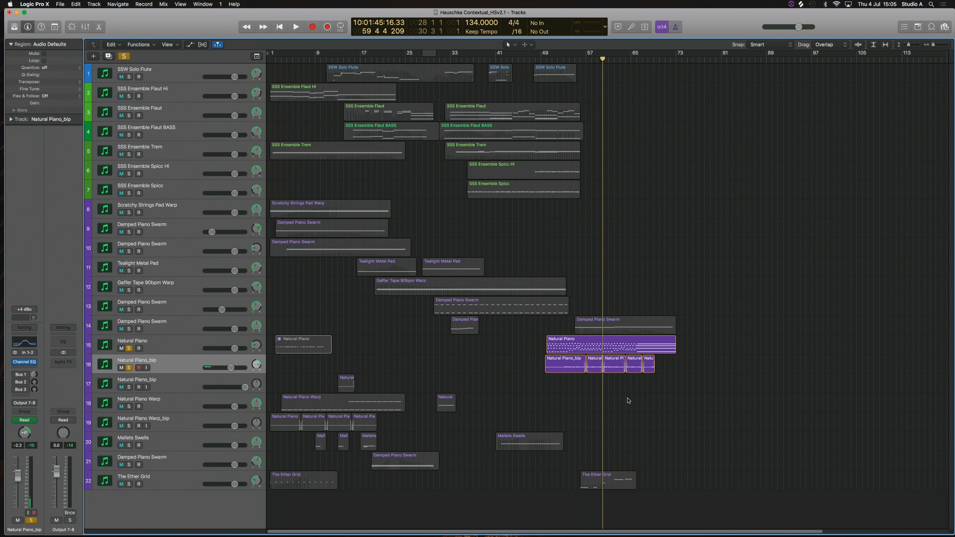
Play the ending with Damped Piano Swarm, Natural Piano, Natural Piano_bip and The Ether Grid (tracks 14, 15, 16, 22) soloed, and clear all solos
{"action": "left_click", "coordinate": [160, 333]}
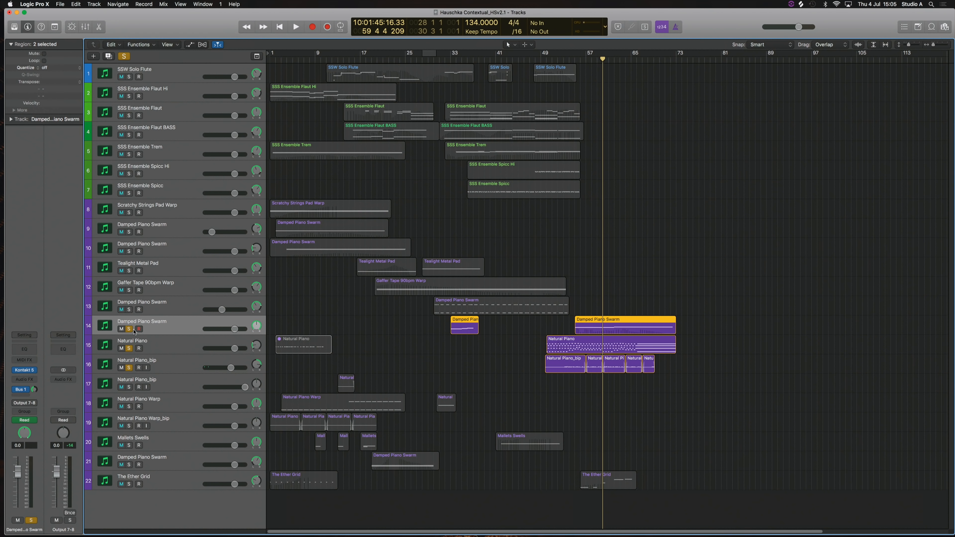
{"action": "key", "text": "space"}
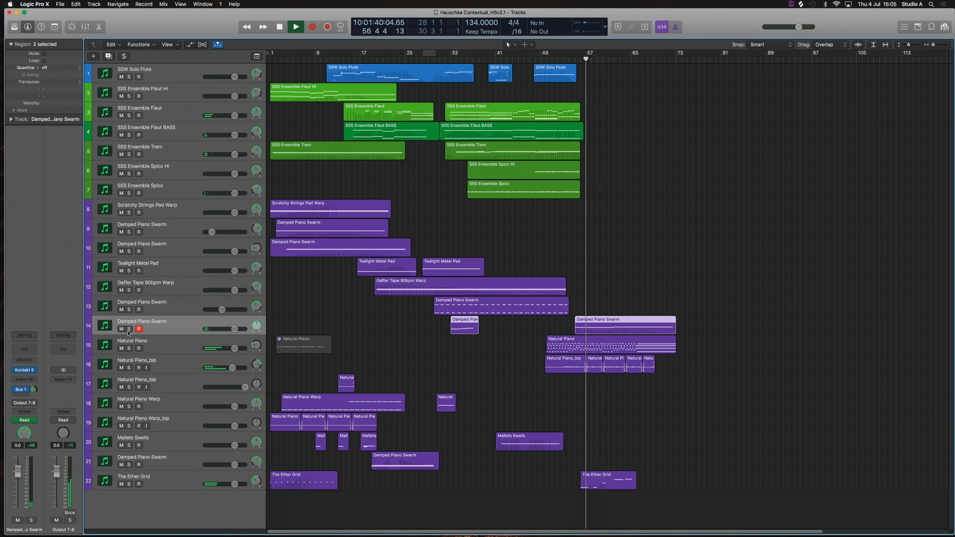
{"action": "left_click", "coordinate": [129, 348]}
{"action": "left_click", "coordinate": [128, 330]}
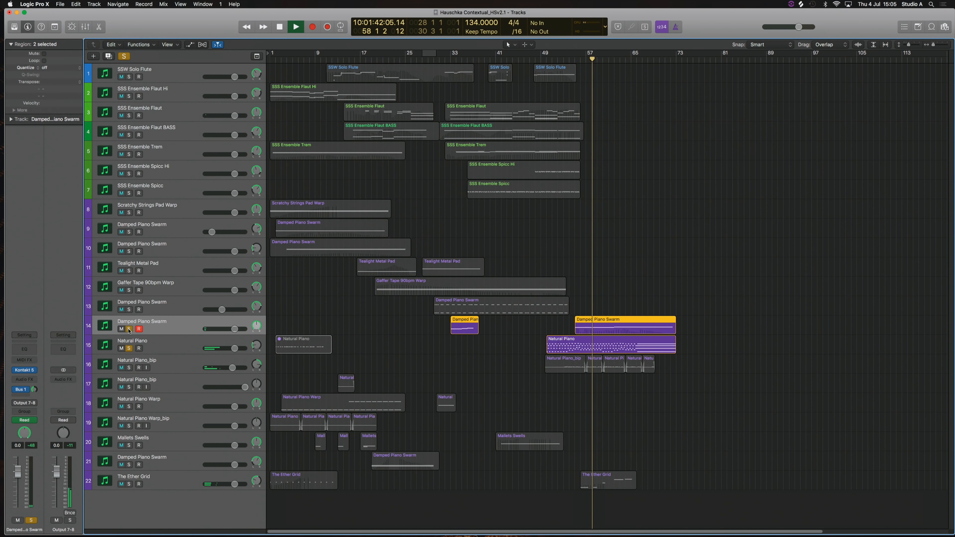
{"action": "left_click", "coordinate": [129, 368]}
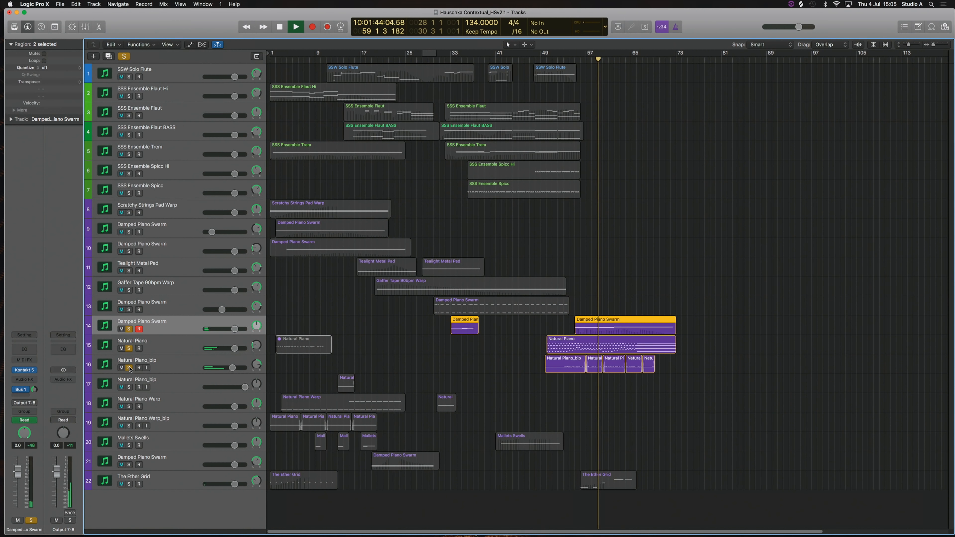
{"action": "left_click", "coordinate": [128, 484]}
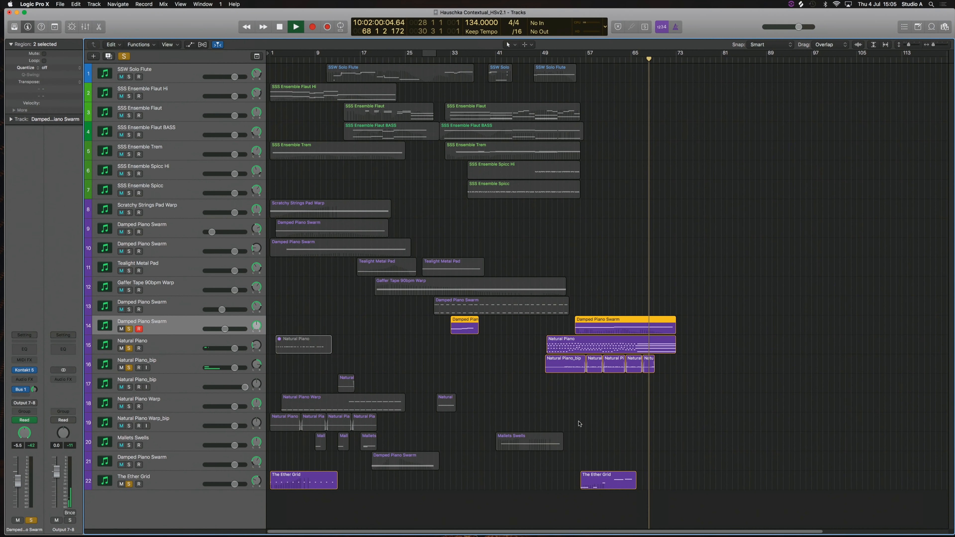
{"action": "left_click", "coordinate": [597, 414]}
{"action": "key", "text": "space"}
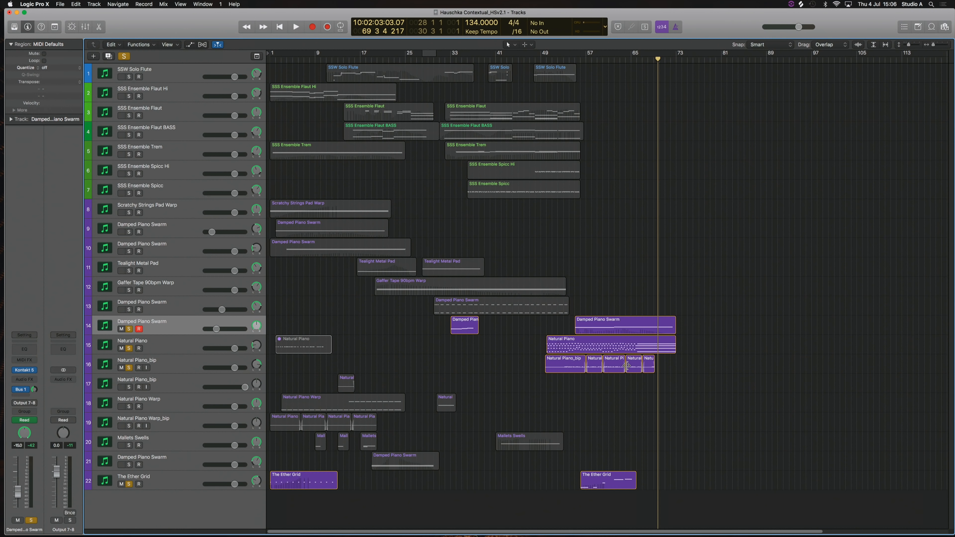
{"action": "key", "text": "ctrl+alt+super+s"}
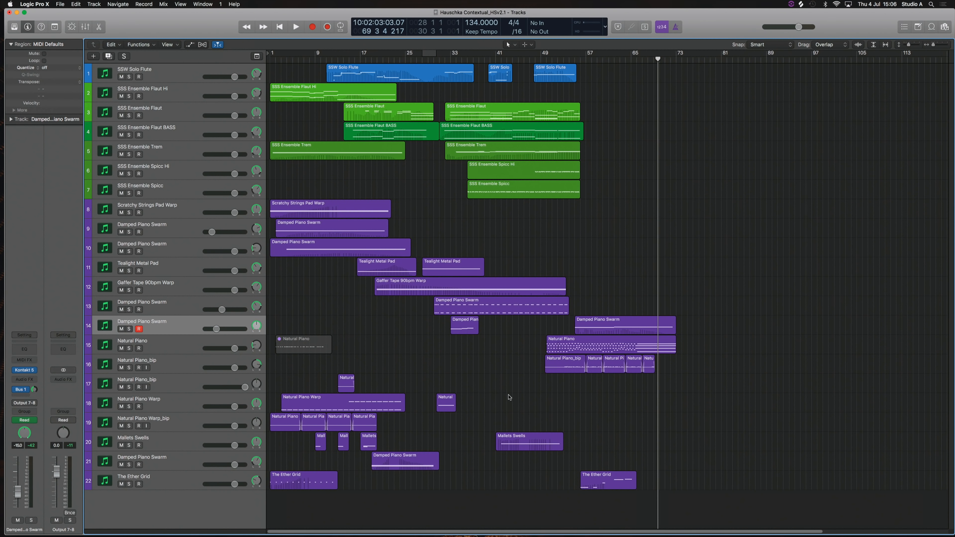
Show the Mixer, examine the aux channel effects including the Echo on Aux 2, and hide the Mixer
{"action": "left_click", "coordinate": [450, 58]}
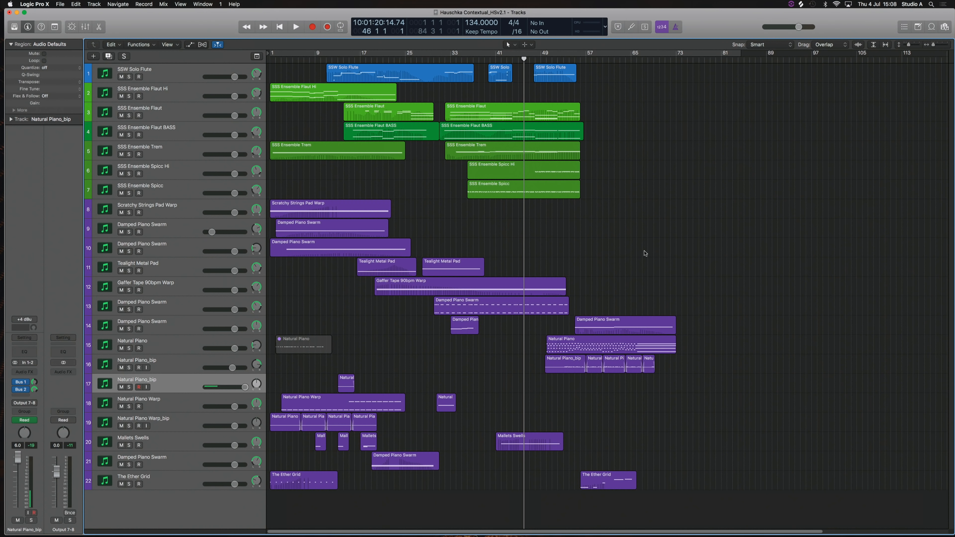
{"action": "key", "text": "x"}
{"action": "left_click", "coordinate": [680, 351]}
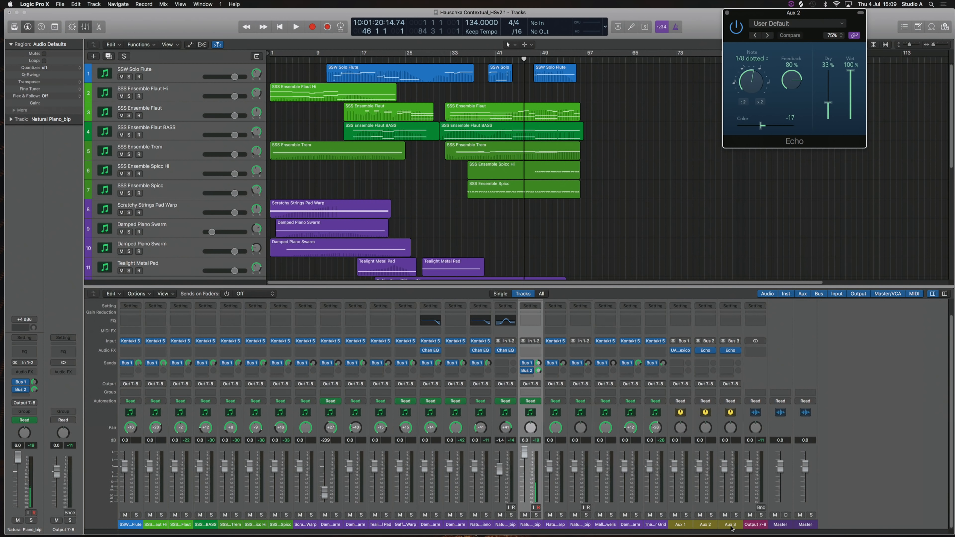
{"action": "key", "text": "x"}
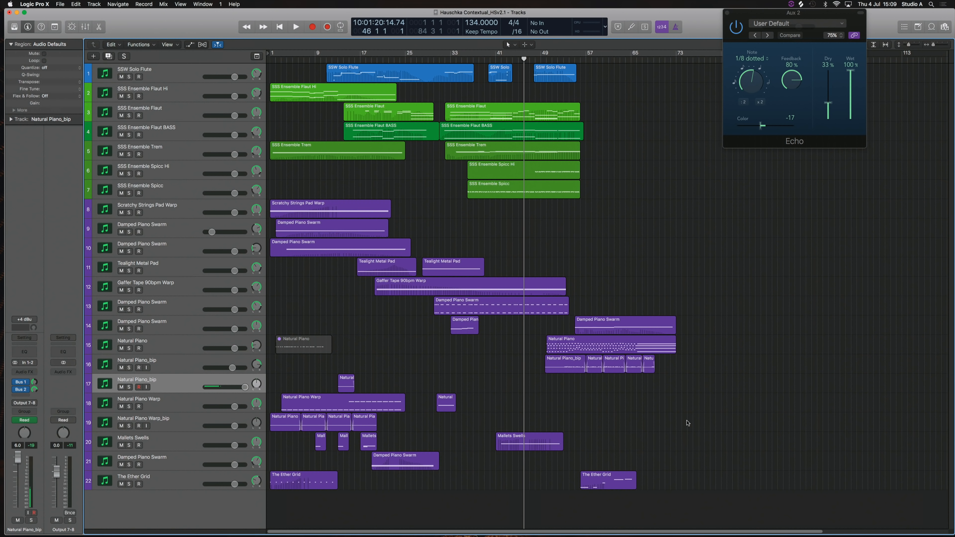
Play the full arrangement from the project start and hide the open plug-in window
{"action": "key", "text": "Return"}
{"action": "key", "text": "space"}
{"action": "key", "text": "v"}
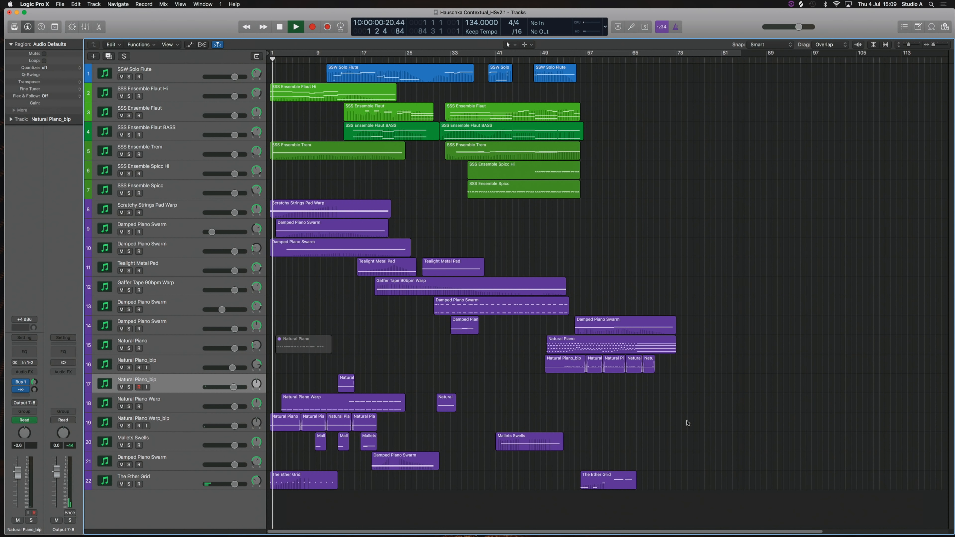